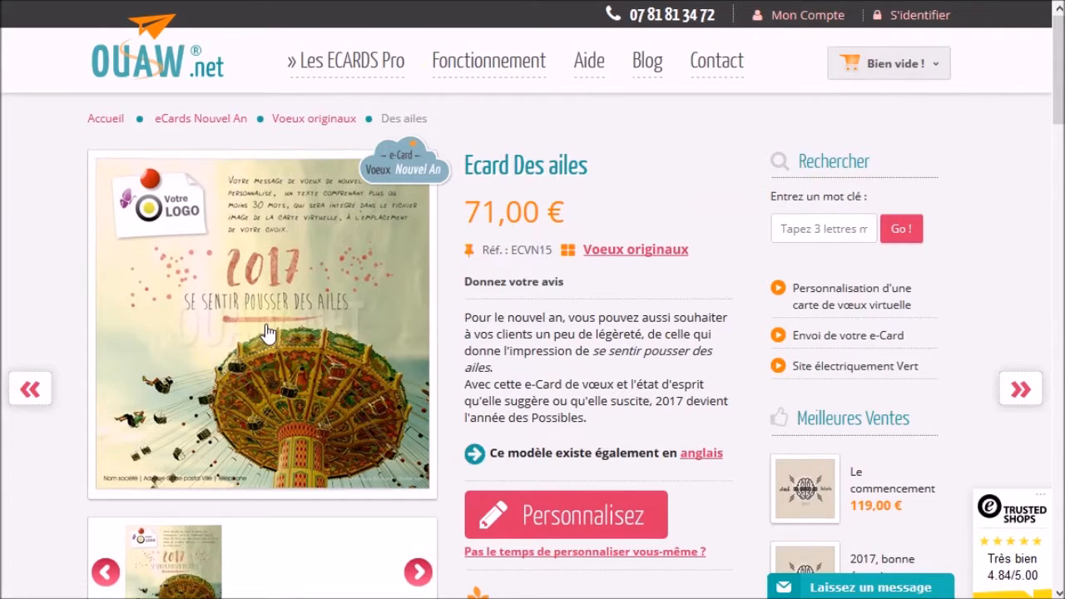
Enlarge the 2017 'Se sentir pousser des ailes' example image on the product page
click(268, 332)
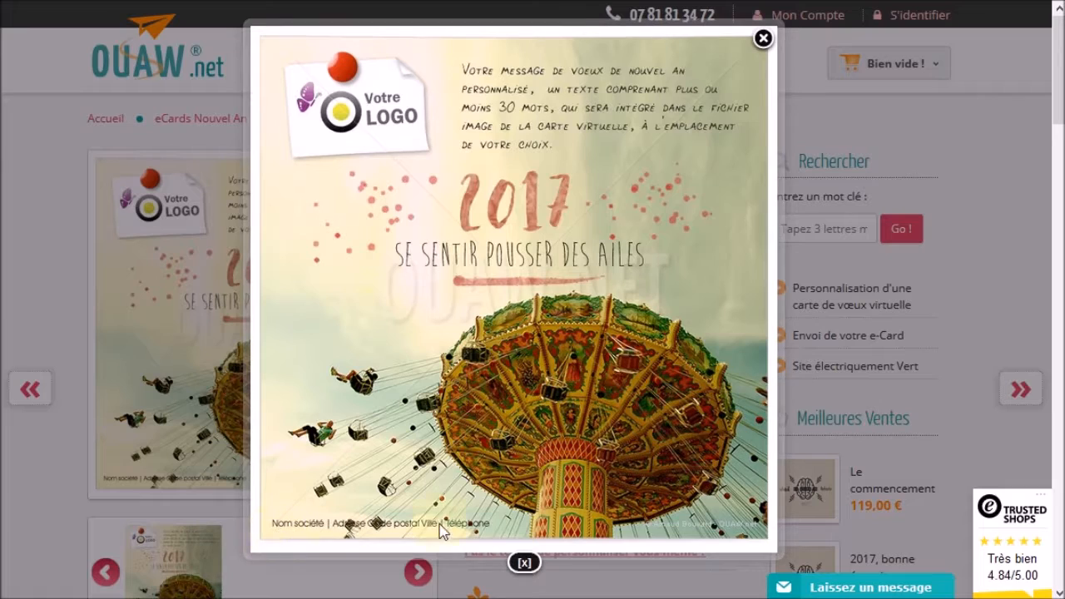
Close the enlarged preview and start personalising the Des ailes card
click(763, 39)
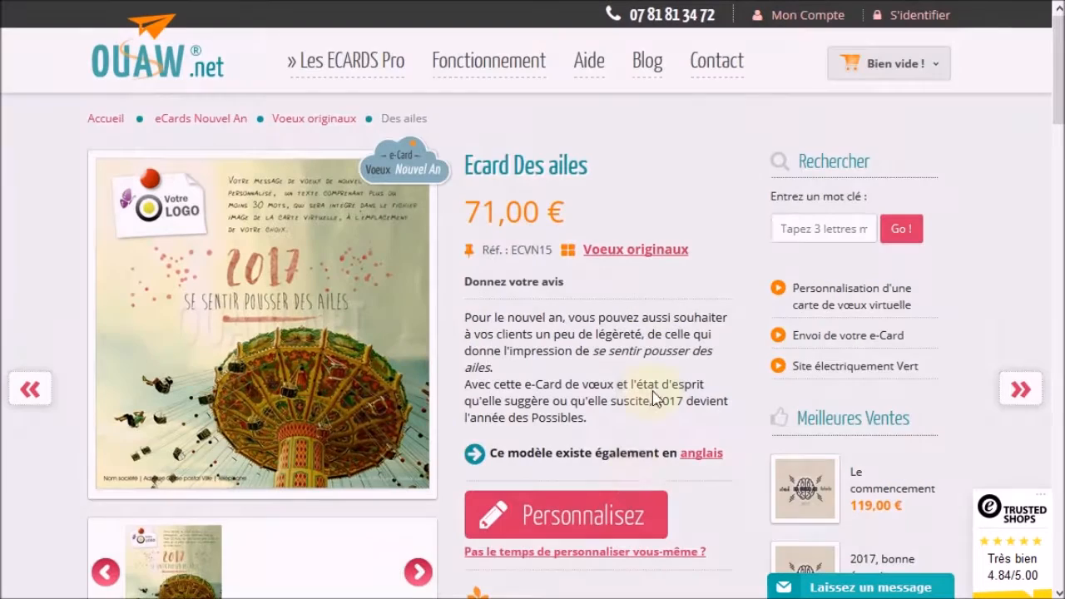
click(563, 518)
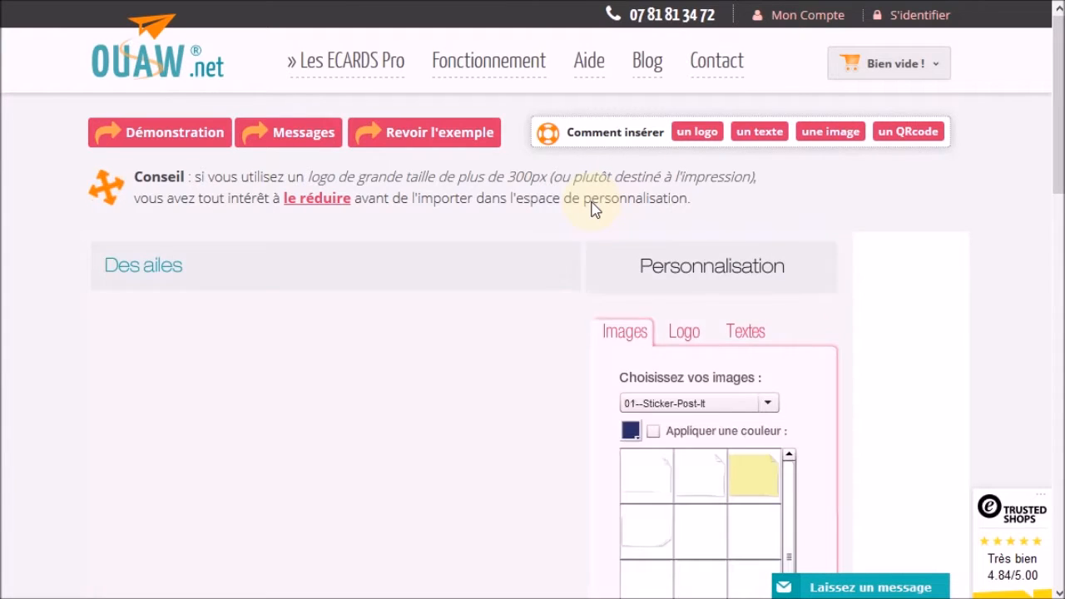
Review the sample card with its placeholder logo and message, then return to the editor
drag(1059, 146, 1029, 230)
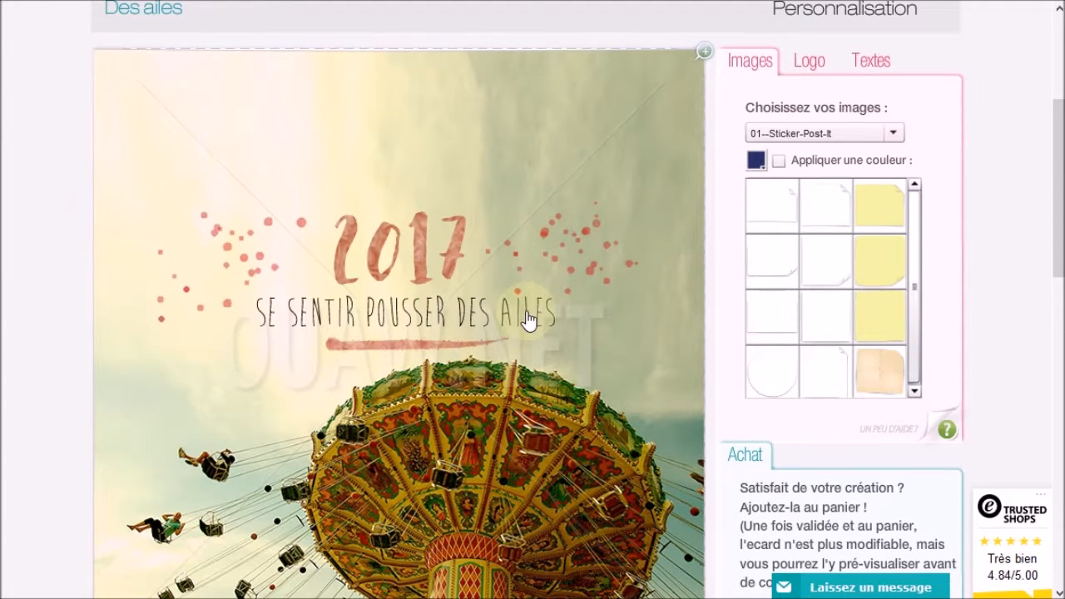
scroll(516, 325, up, 3)
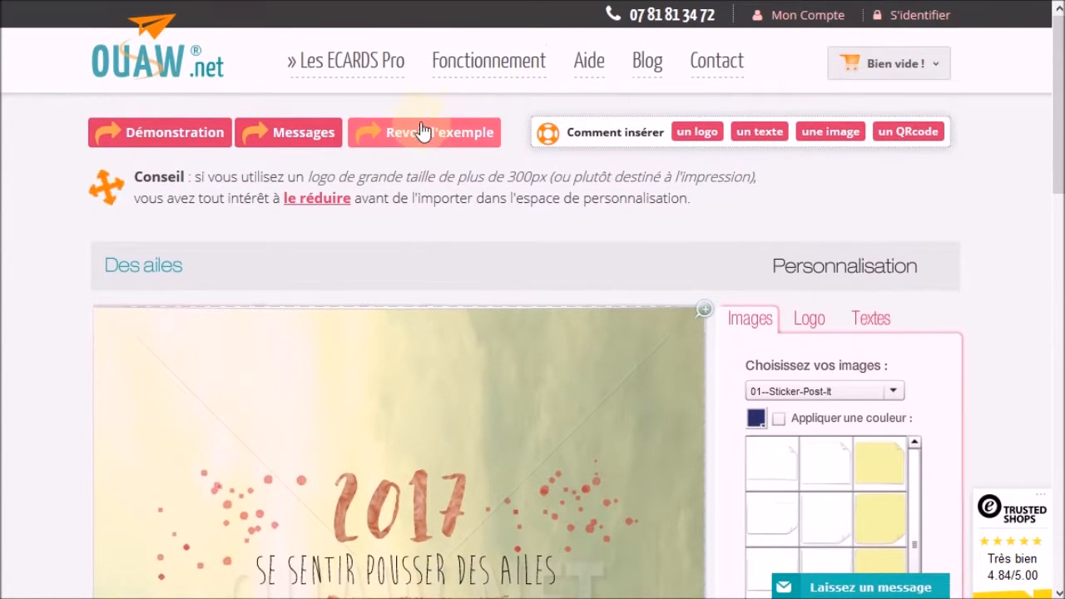
click(419, 146)
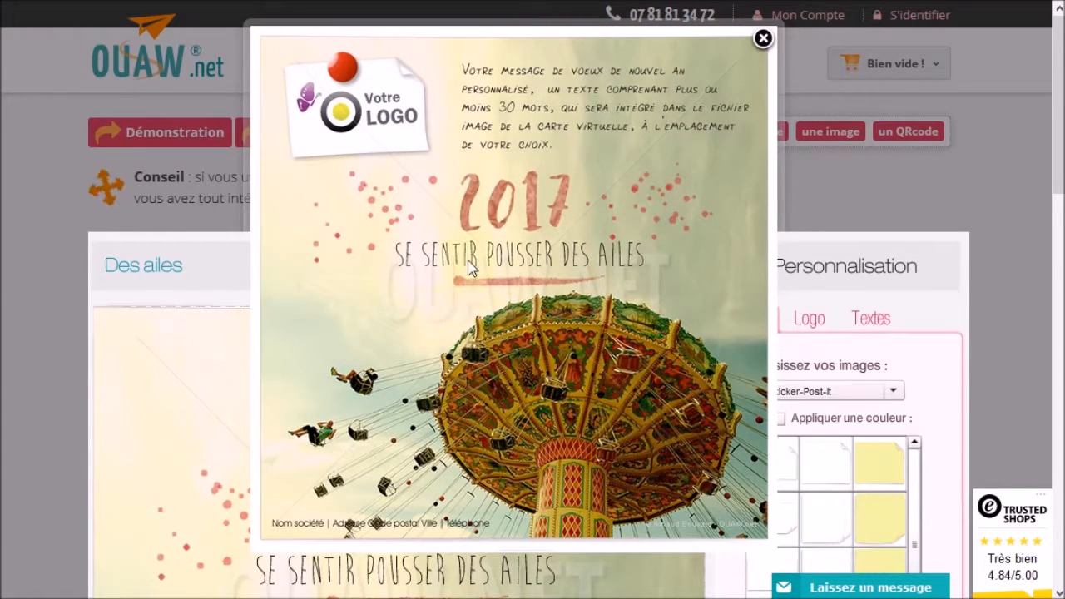
click(763, 38)
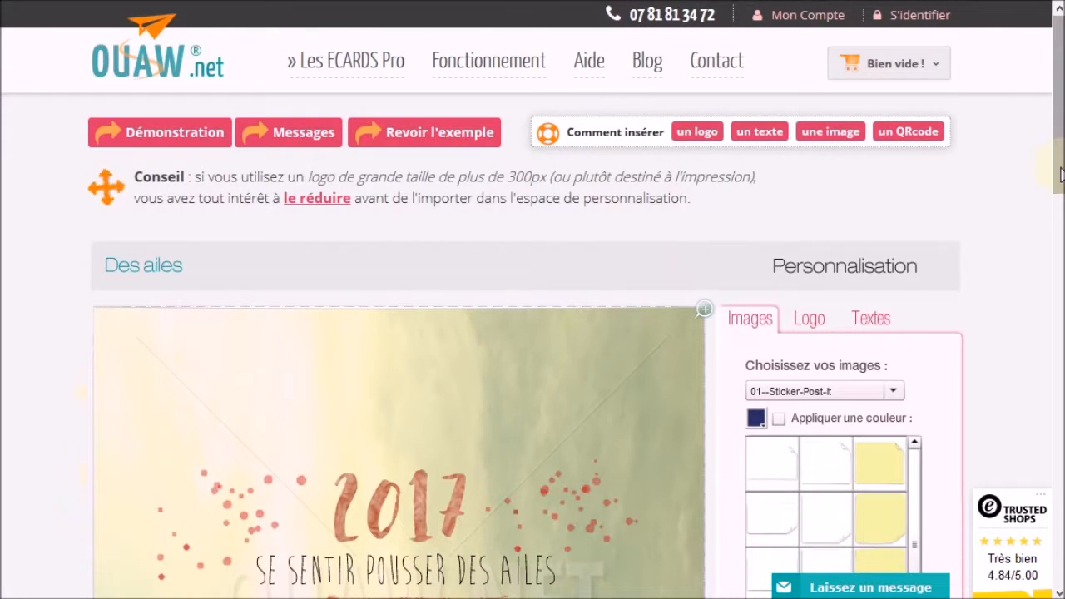
scroll(999, 250, down, 2)
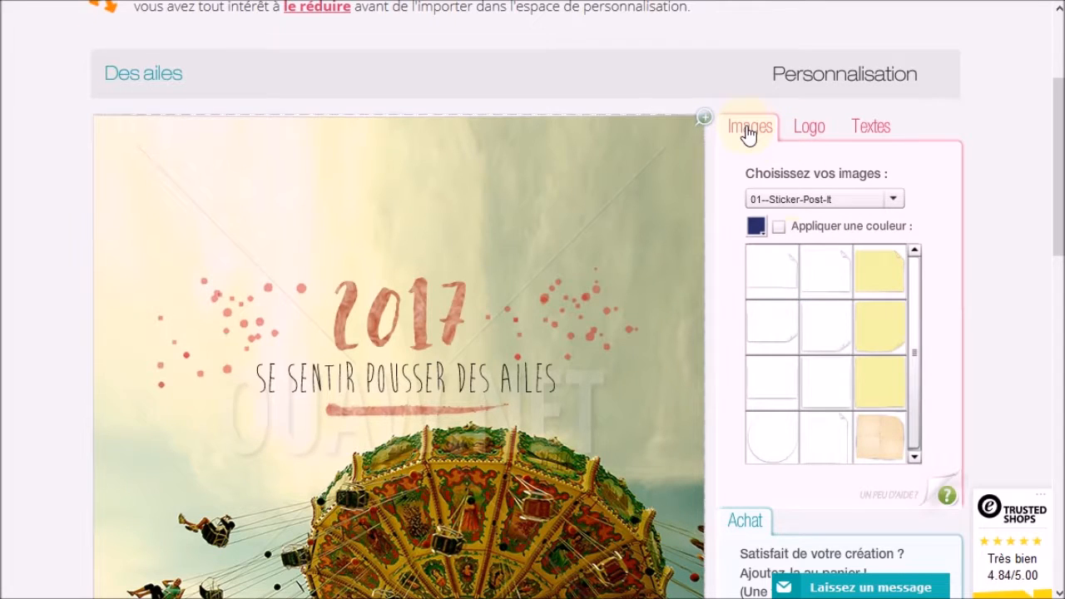
Add the white Sticker-Post-It note to the card
click(809, 204)
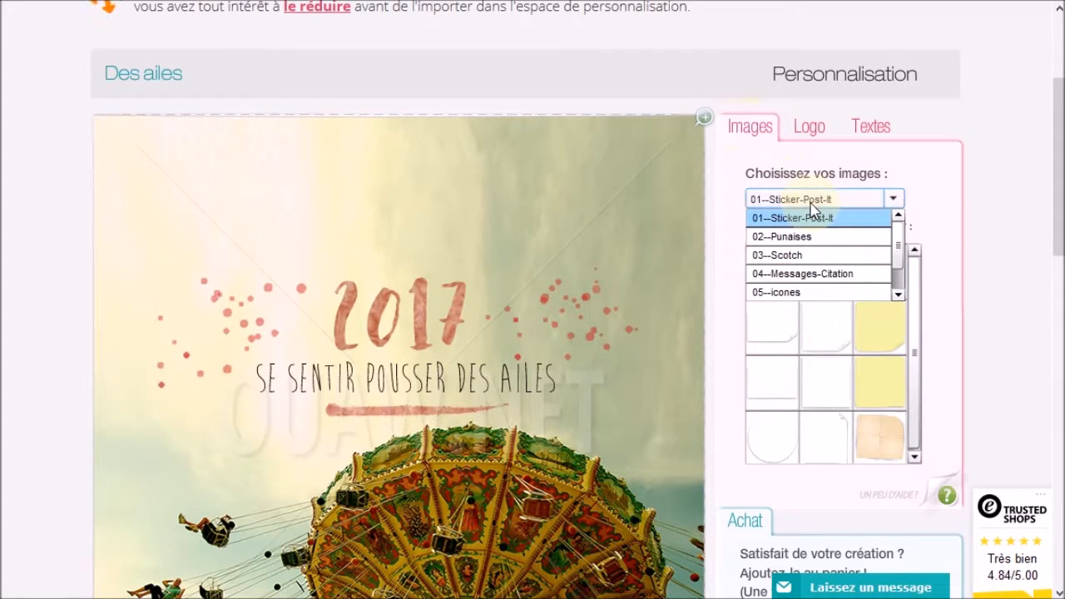
click(782, 223)
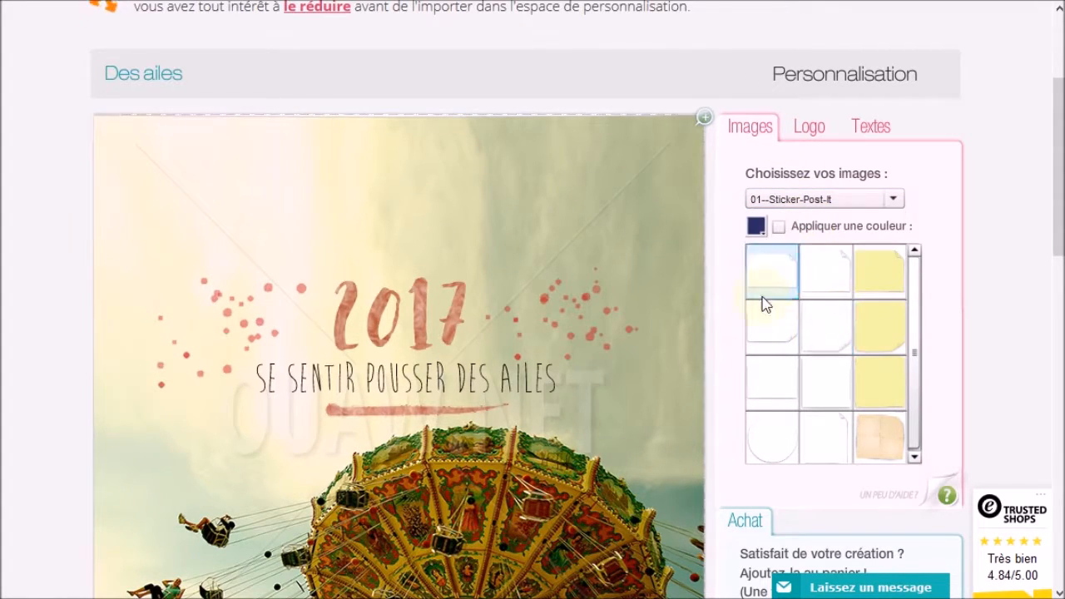
scroll(1051, 210, down, 3)
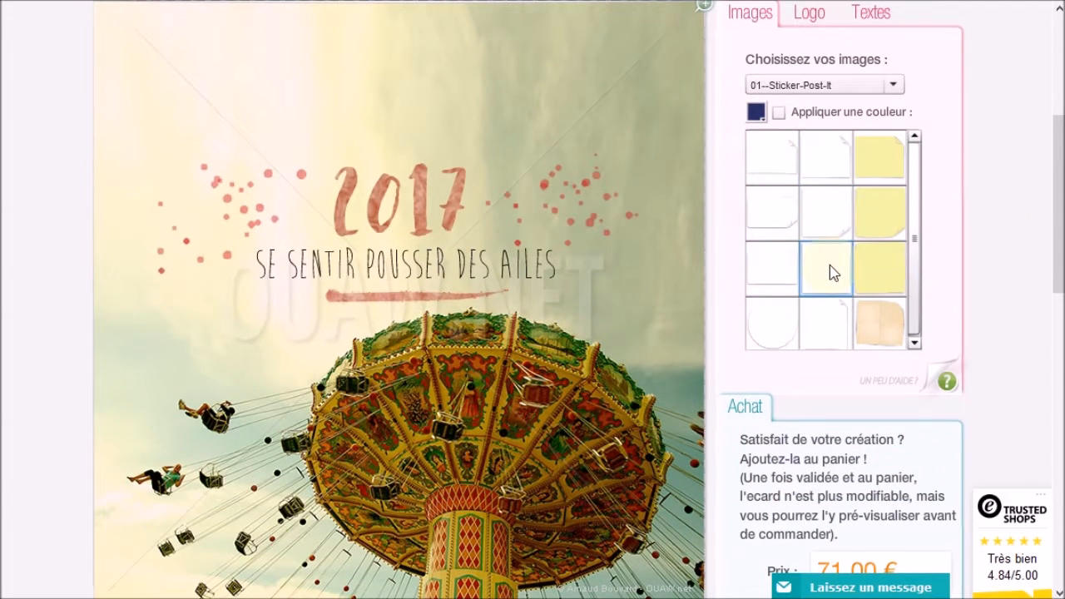
click(772, 157)
Check the example card again for reference
scroll(269, 302, up, 3)
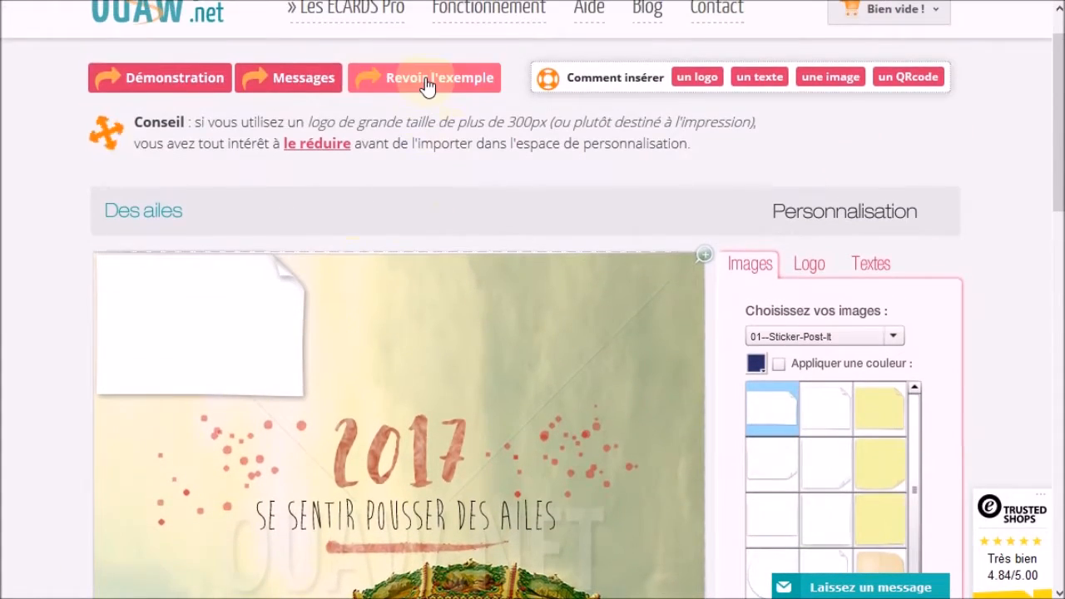
click(424, 77)
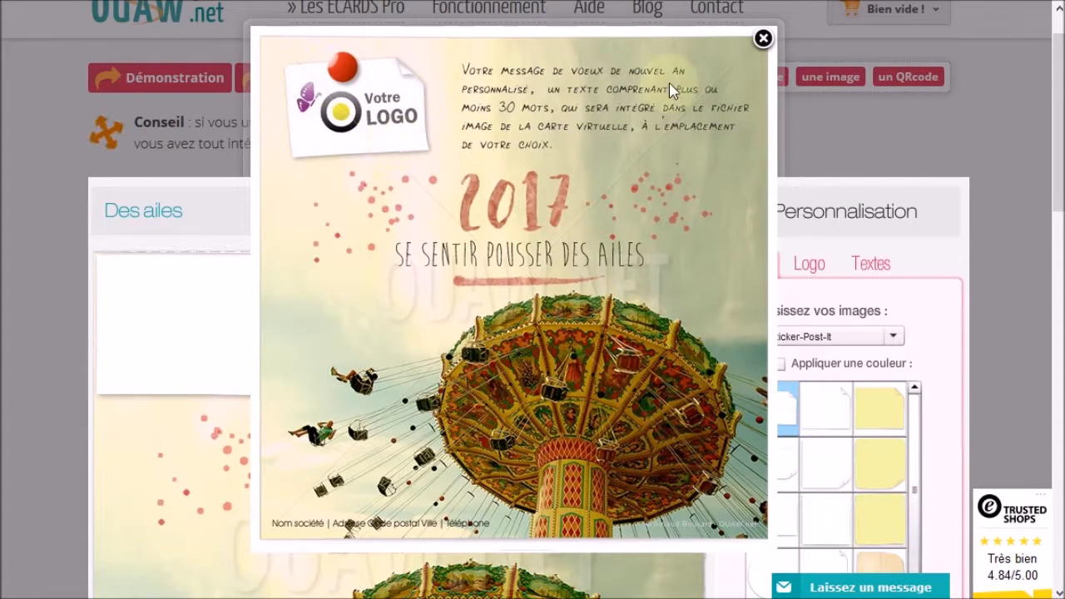
click(763, 38)
scroll(155, 335, down, 3)
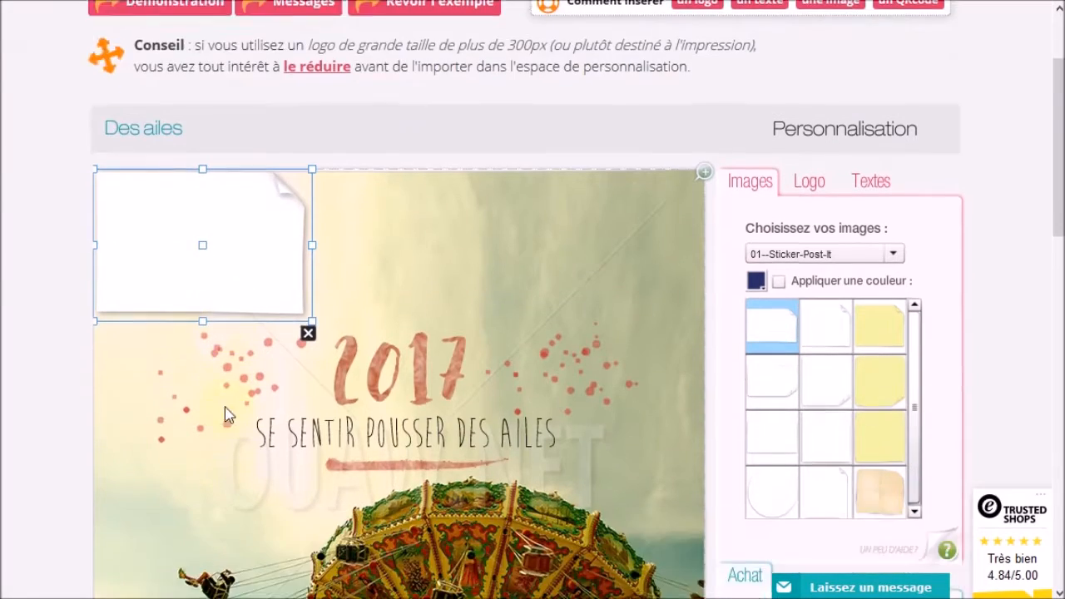
Shrink the sticky note, tilt it slightly counterclockwise, and place it at the card's top-left
drag(186, 183, 213, 210)
drag(341, 119, 299, 152)
drag(239, 214, 248, 200)
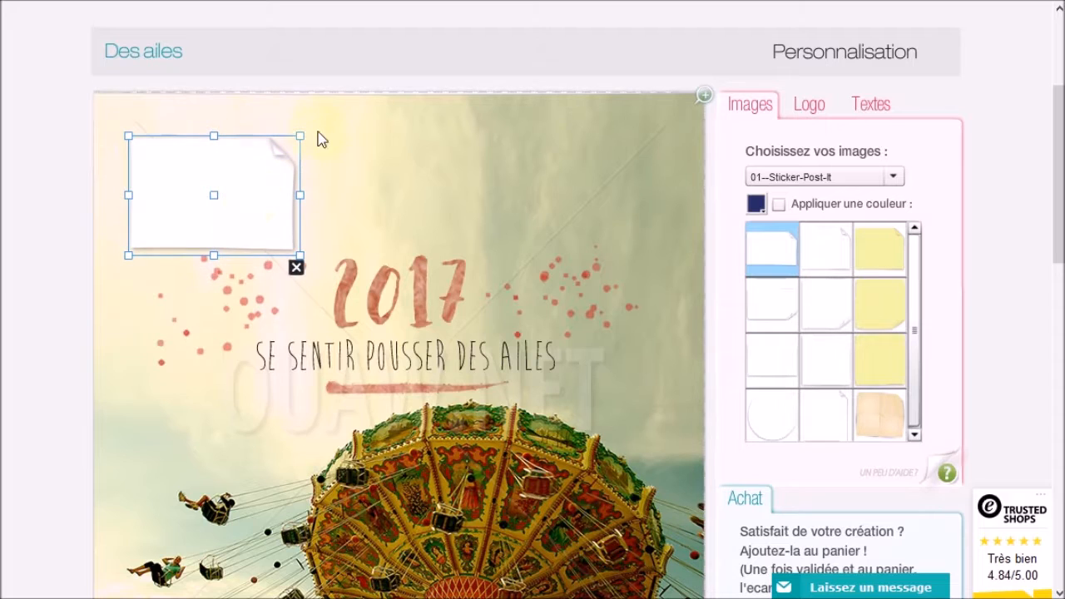
drag(311, 131, 307, 124)
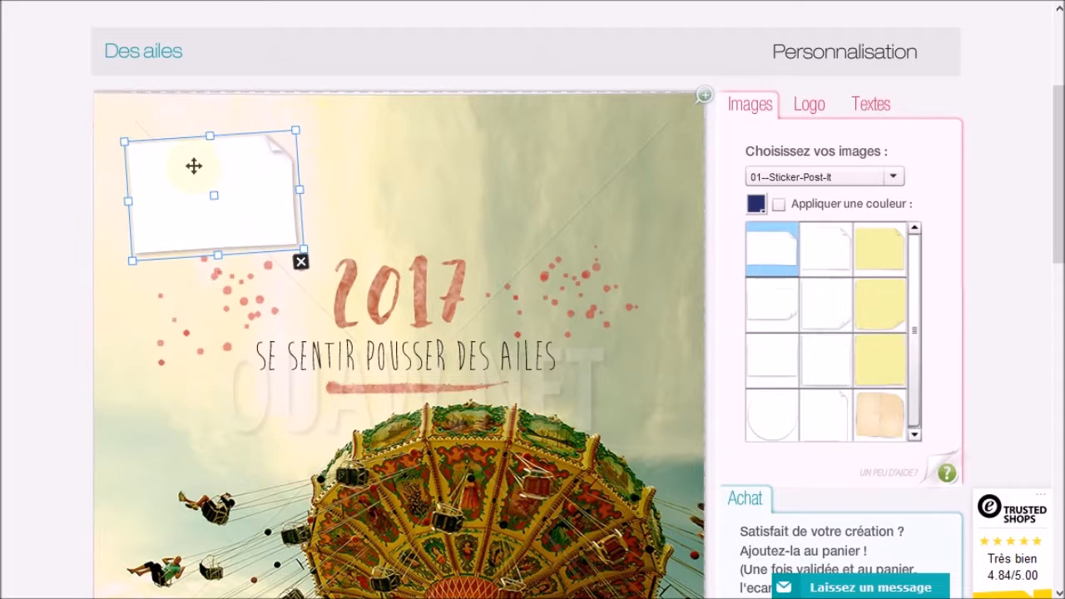
drag(193, 167, 190, 160)
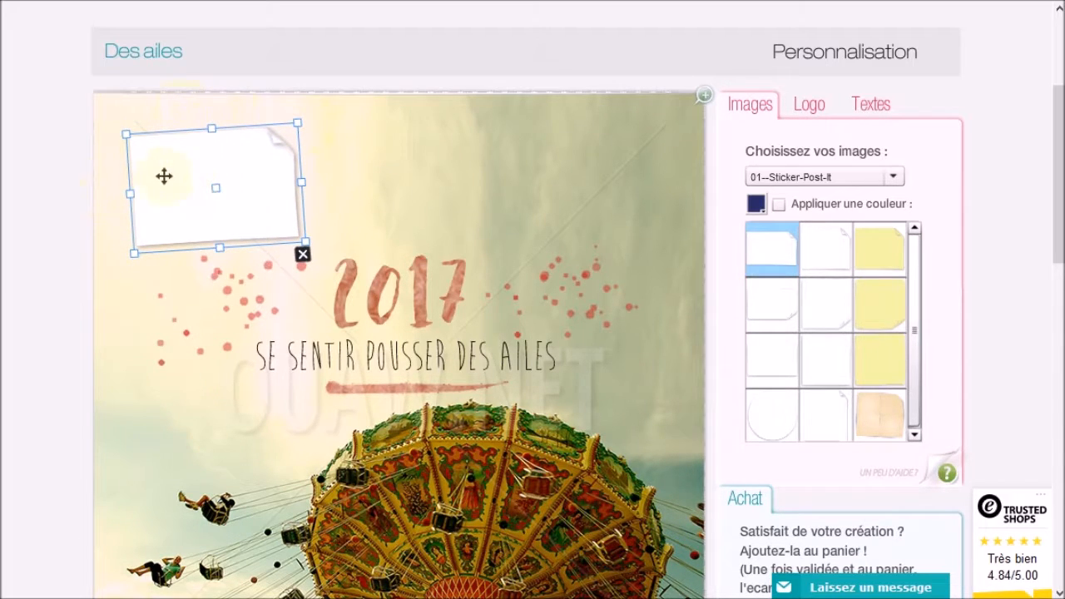
drag(173, 170, 169, 171)
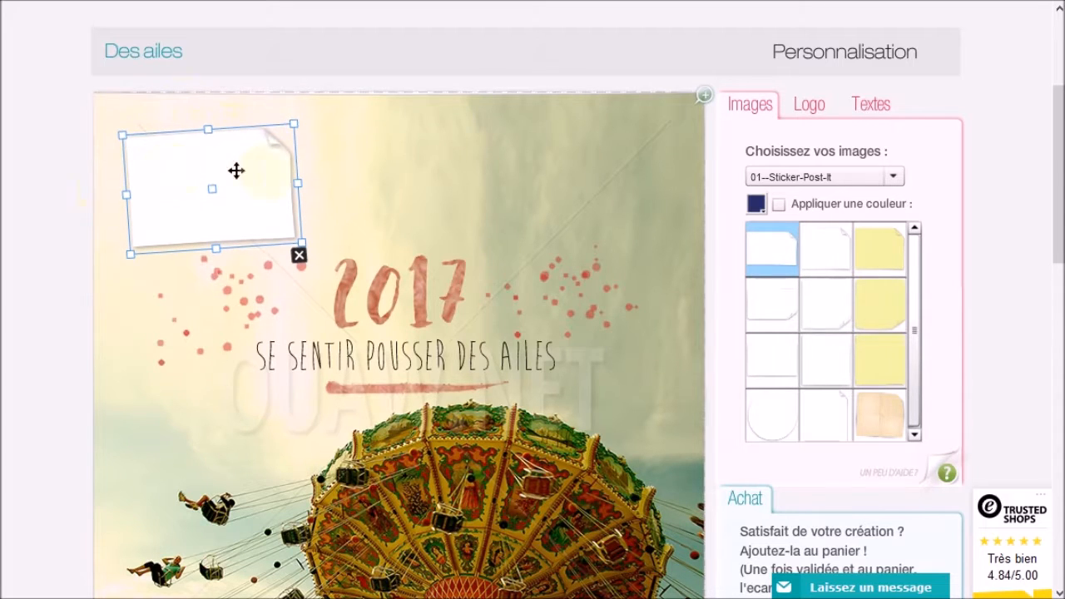
click(811, 110)
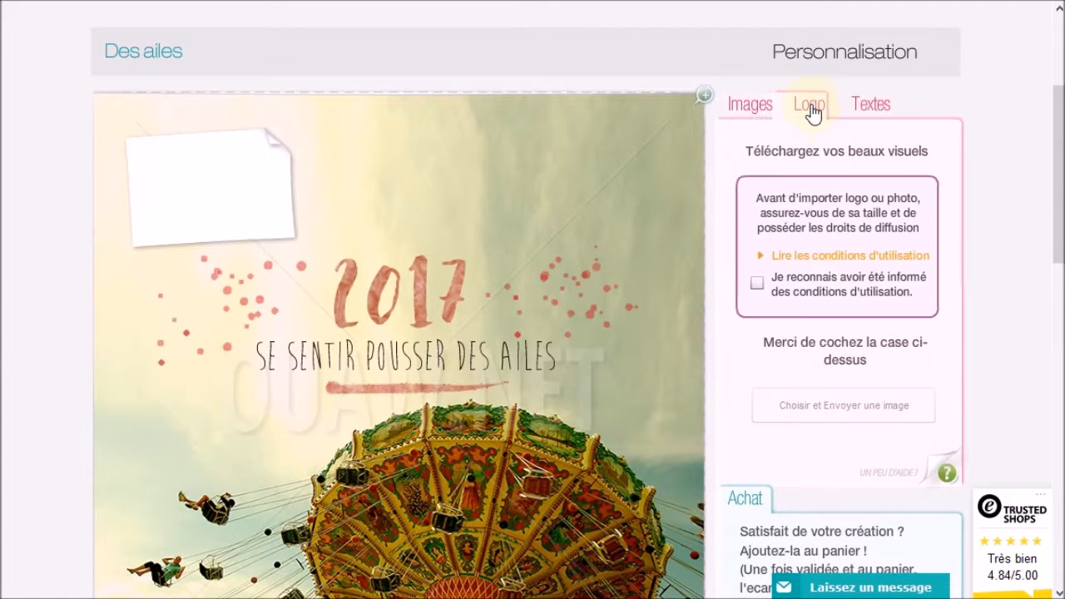
Accept the image conditions and upload logo-avion-reduit.jpg as the card's logo
click(759, 282)
click(839, 406)
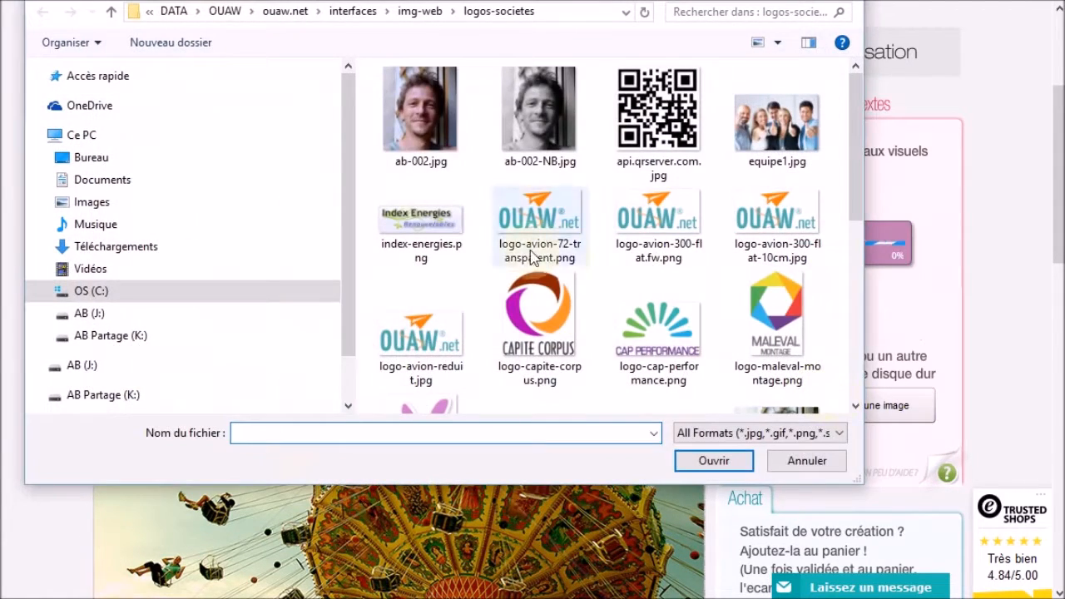
click(421, 337)
click(713, 460)
Shrink the OUAW logo and position it on the white sticky note
drag(166, 135, 210, 198)
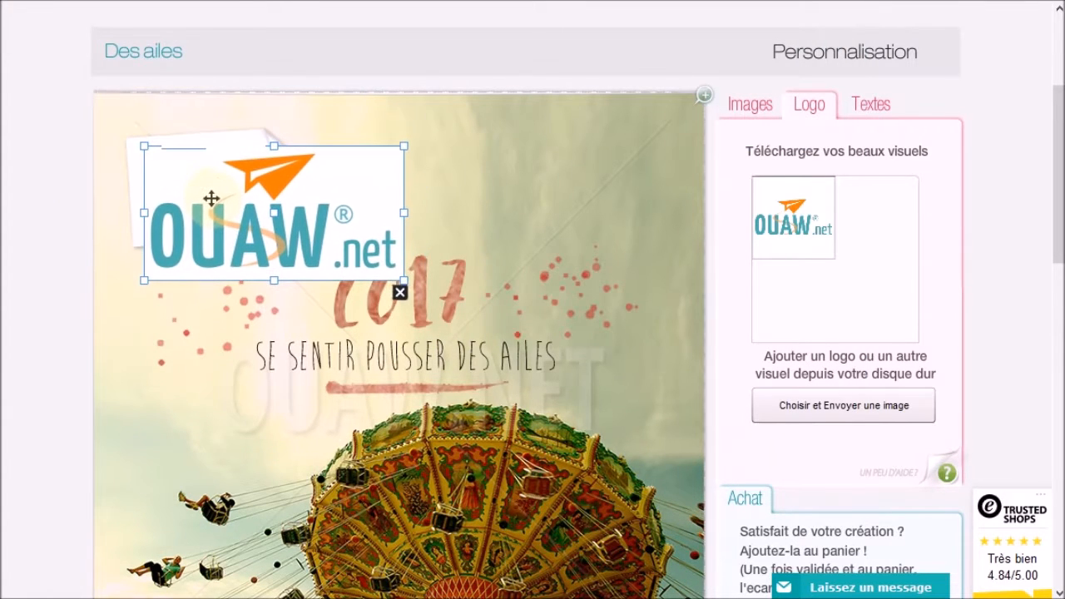
drag(402, 283, 284, 218)
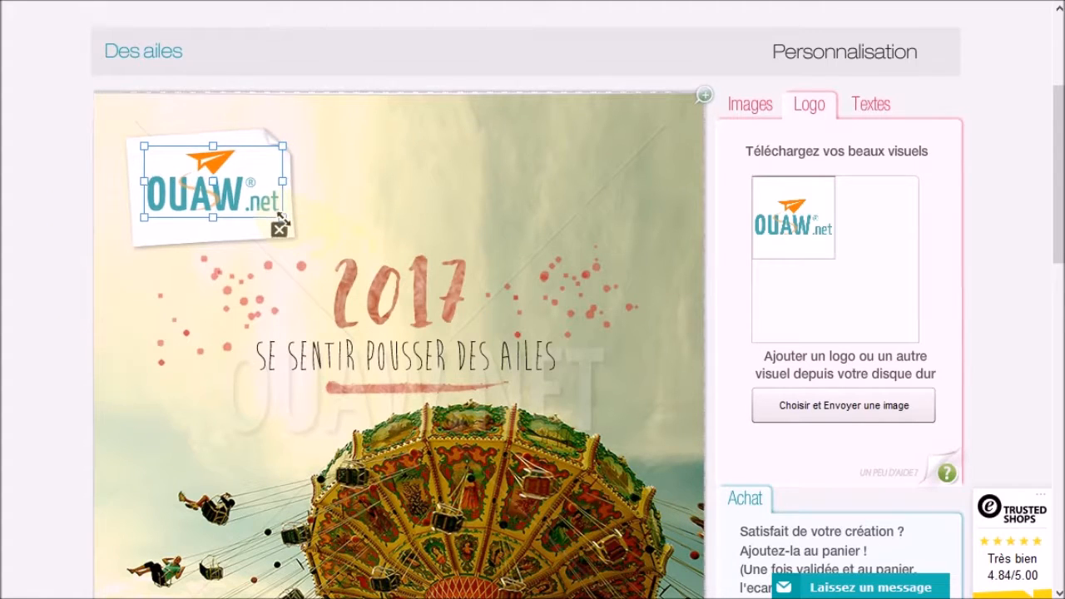
click(308, 148)
click(260, 181)
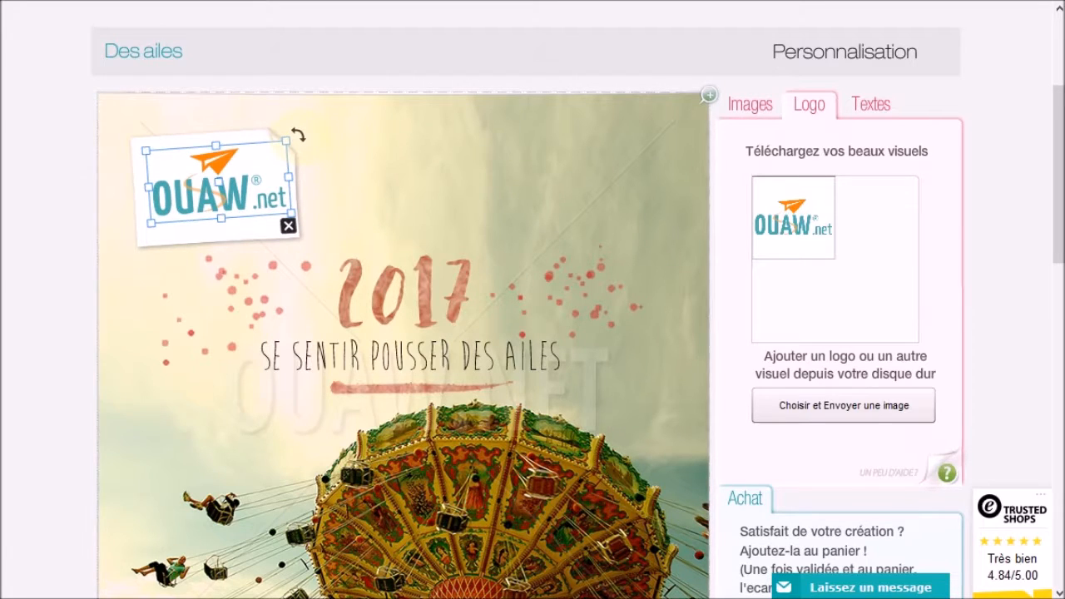
drag(228, 161, 227, 176)
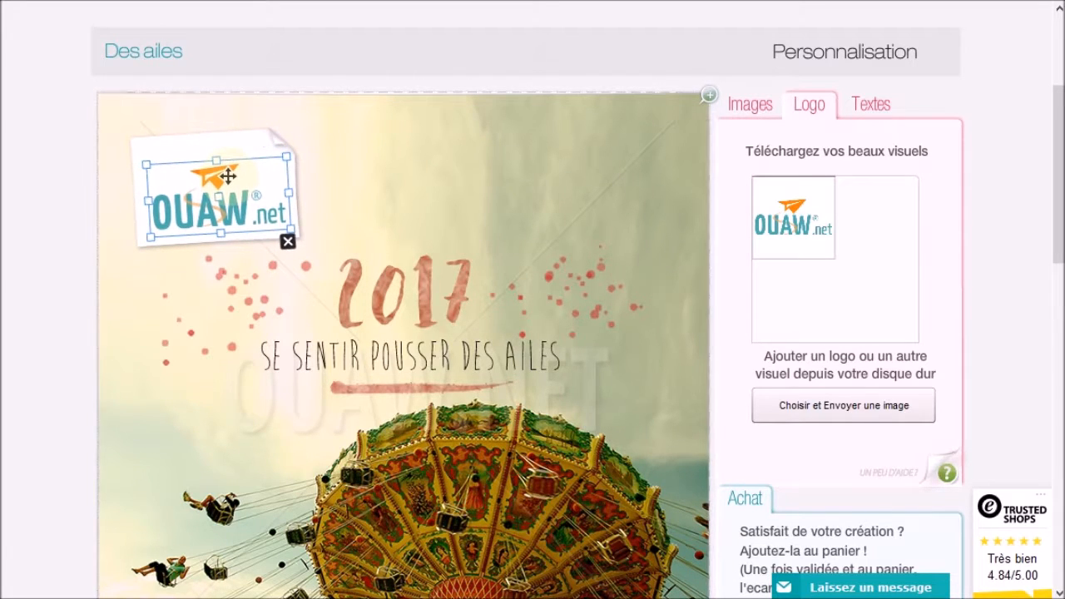
click(747, 106)
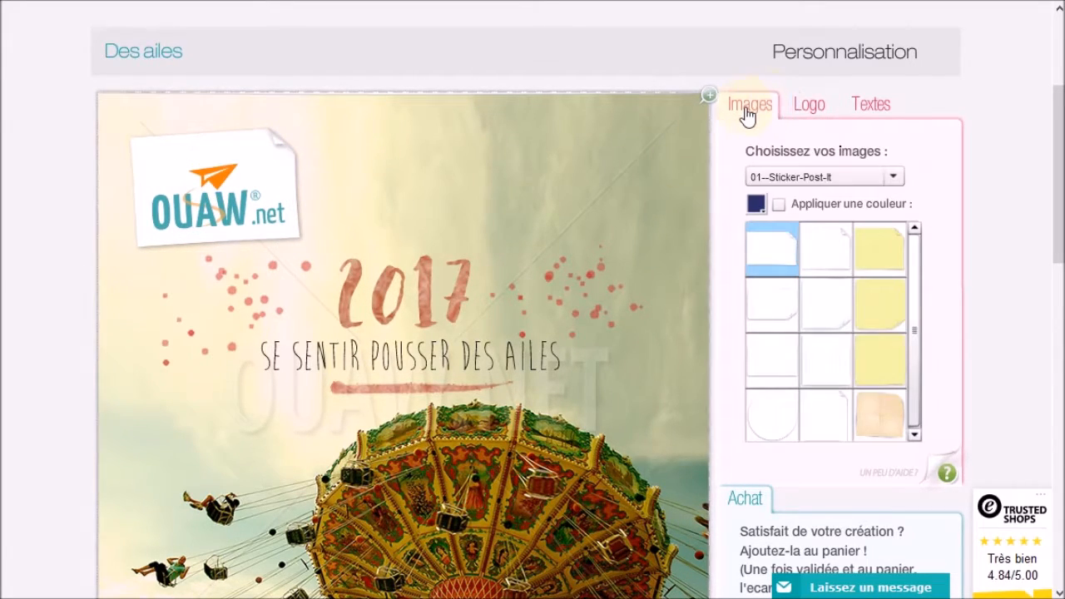
After checking the example card, pin a copper pushpin onto the logo sticky note
scroll(446, 162, up, 3)
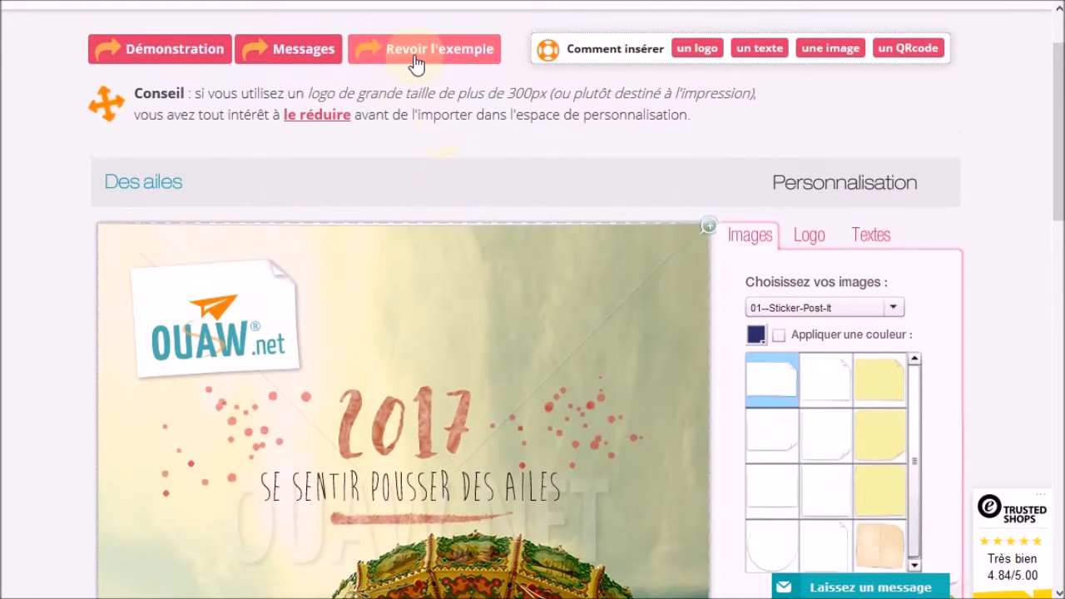
click(413, 54)
click(762, 38)
click(759, 308)
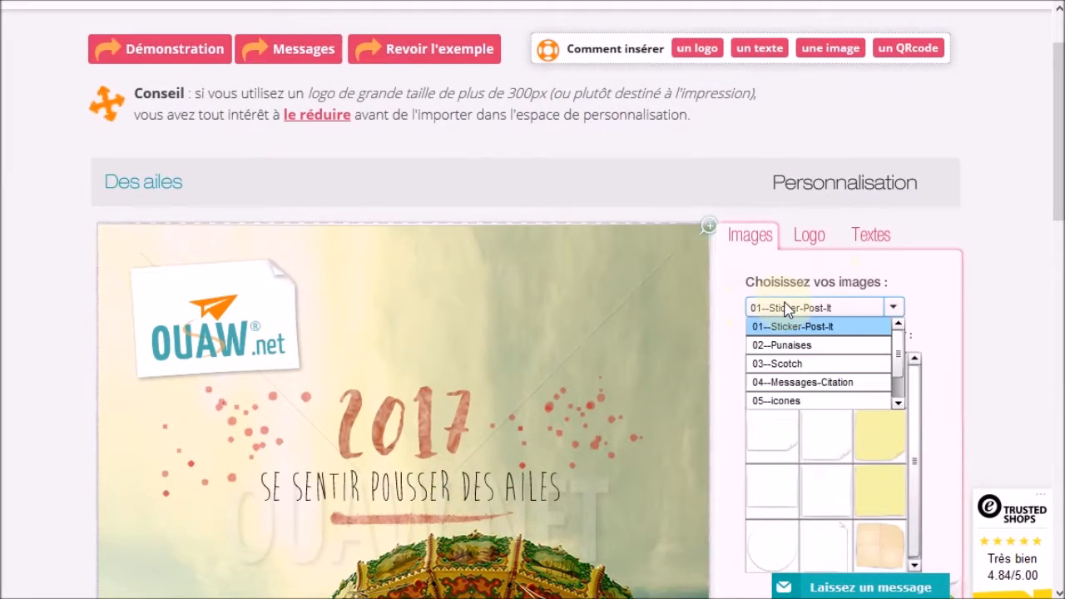
click(797, 364)
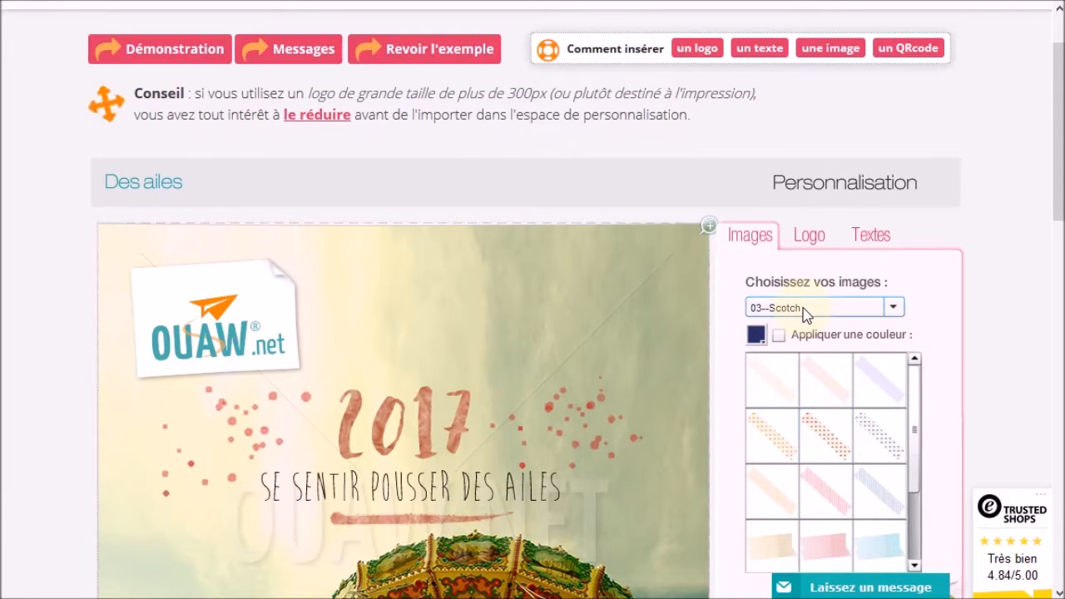
click(804, 309)
click(789, 345)
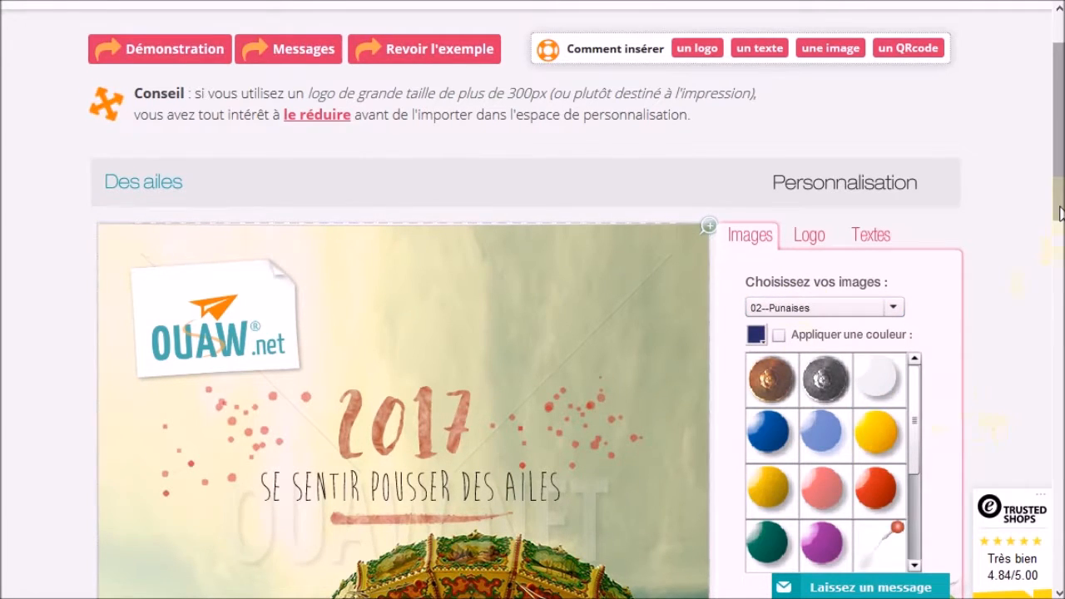
scroll(1060, 233, down, 1)
click(771, 297)
drag(113, 168, 182, 197)
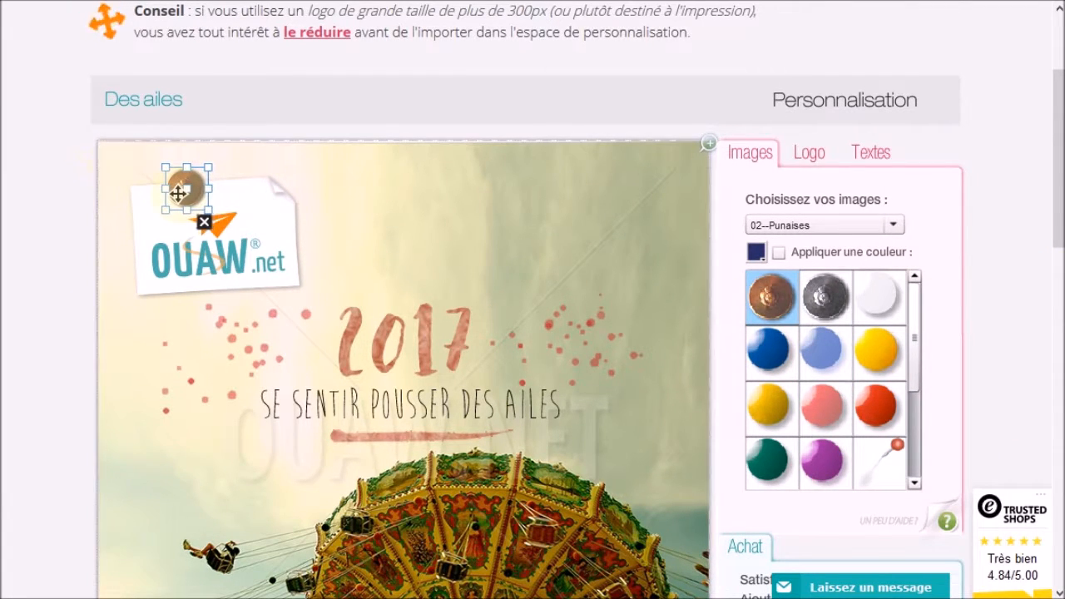
click(431, 221)
Show the text-insertion settings for fonts, colour and size
scroll(496, 416, down, 1)
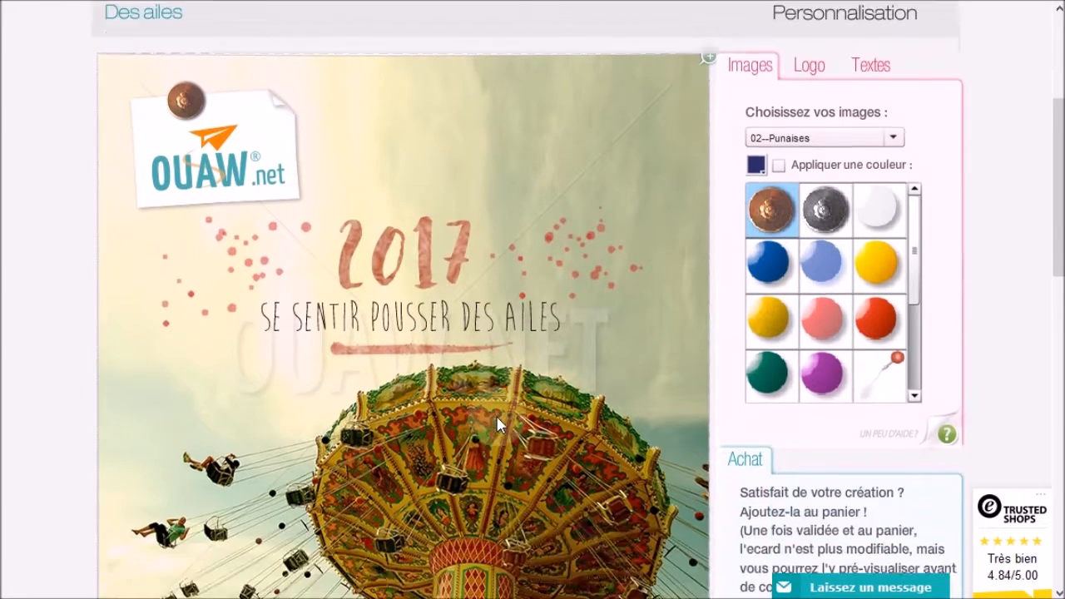
scroll(497, 420, down, 1)
scroll(497, 423, up, 3)
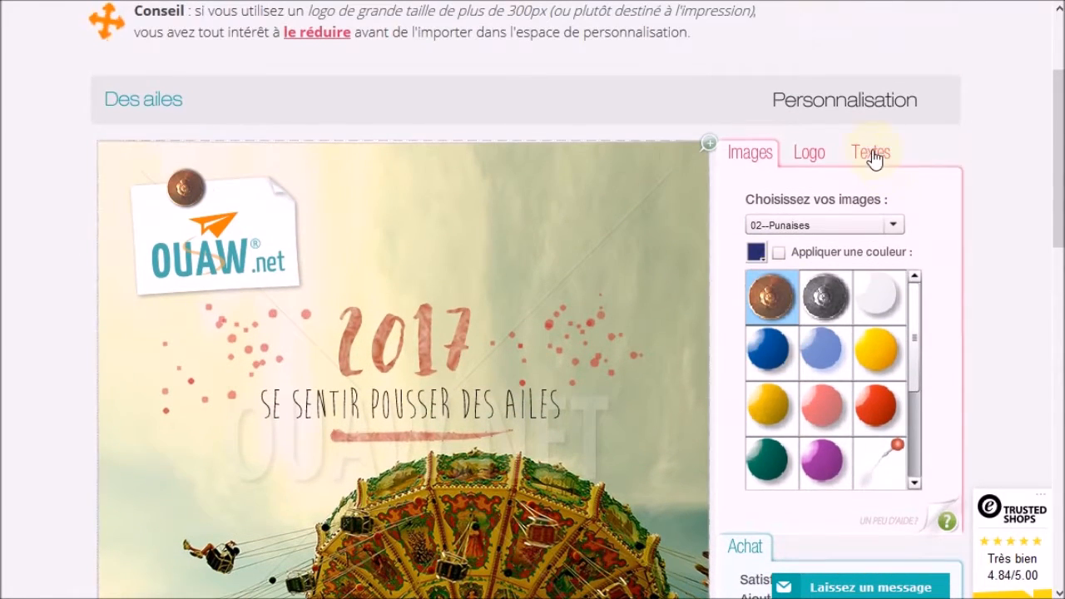
click(872, 158)
scroll(562, 375, down, 3)
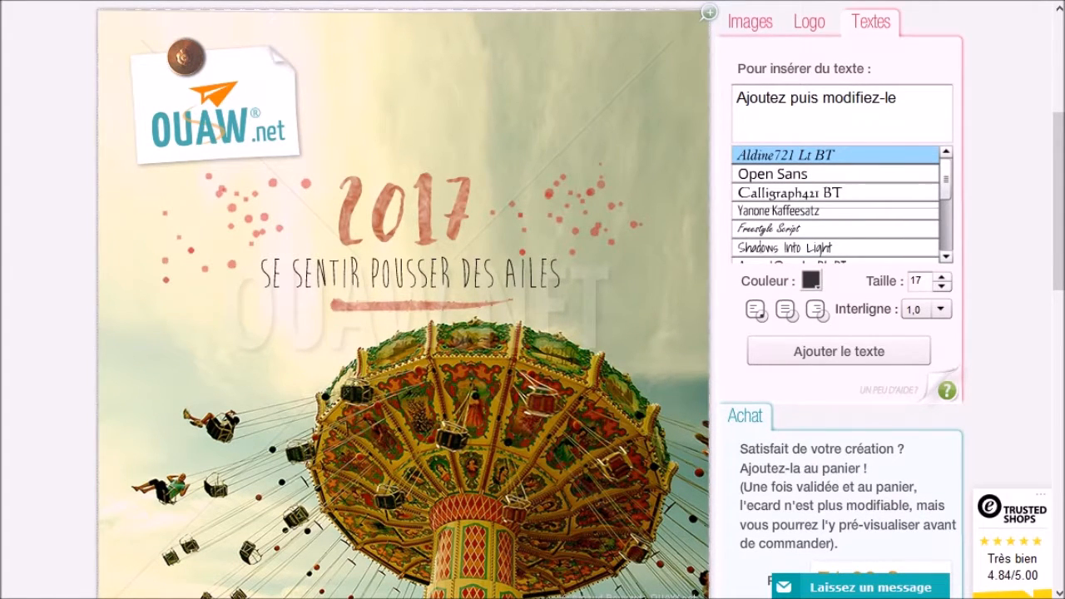
Select the greeting paragraph in video-exemples-textes.txt, then select the editor's placeholder text
key(alt+Tab)
drag(700, 88, 583, 93)
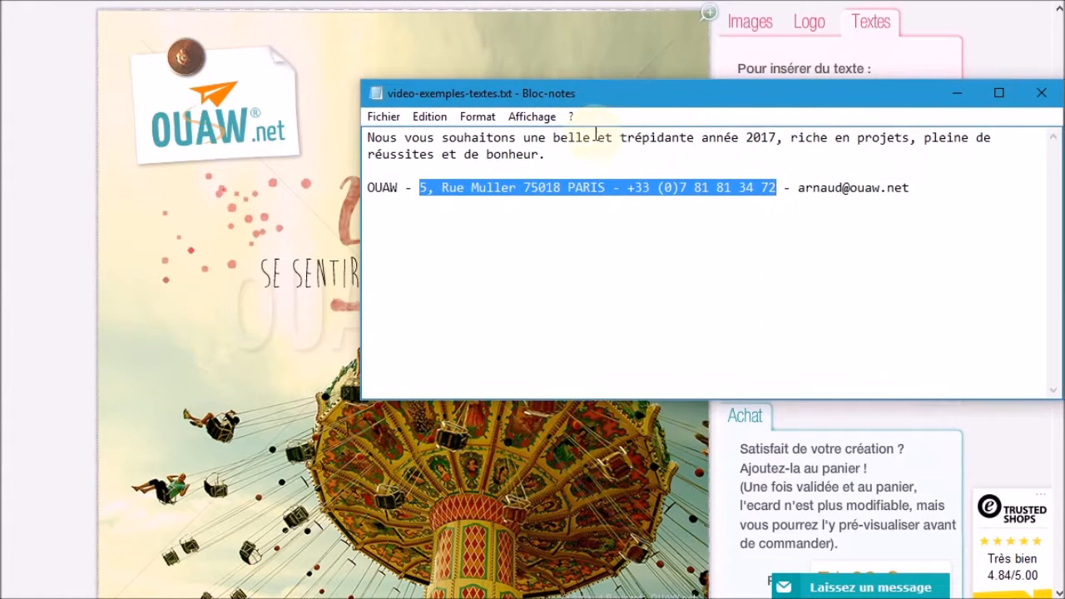
click(595, 151)
drag(555, 158, 616, 154)
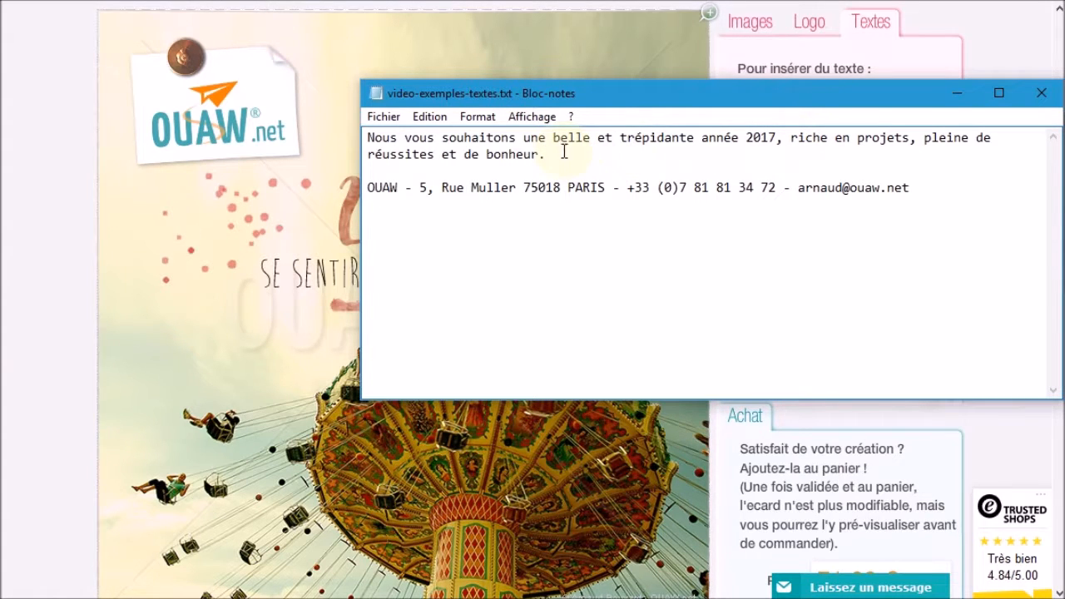
drag(663, 105, 550, 110)
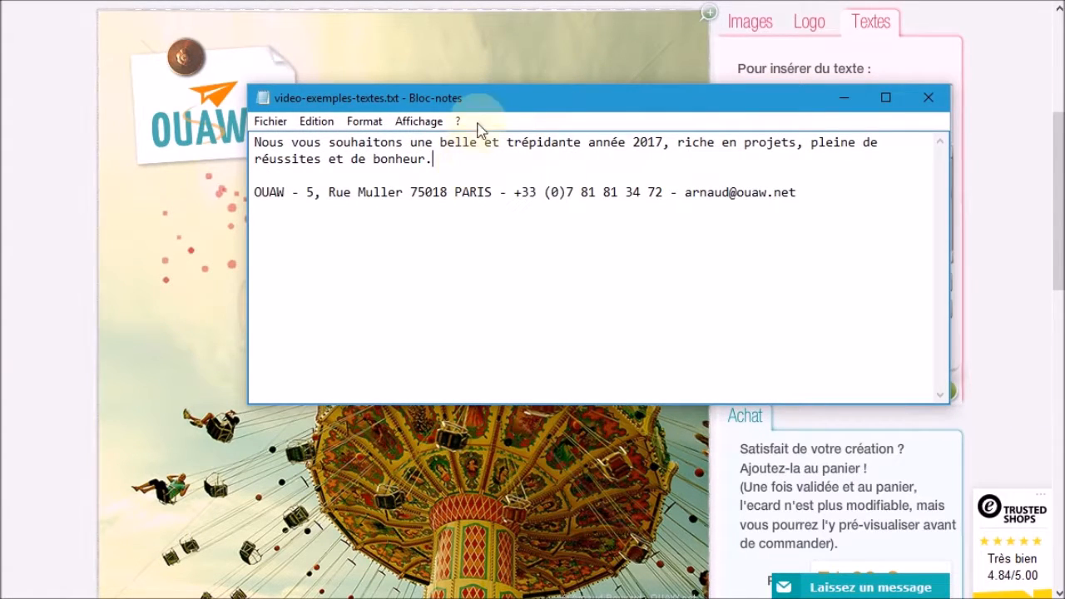
drag(480, 129, 492, 130)
drag(427, 189, 223, 171)
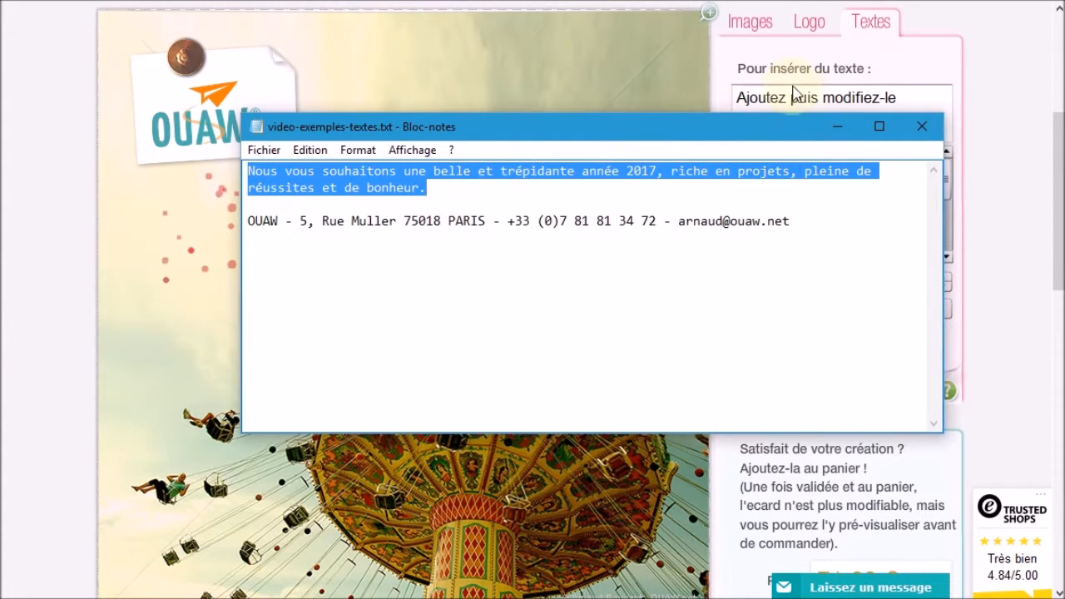
click(799, 104)
drag(917, 105, 543, 82)
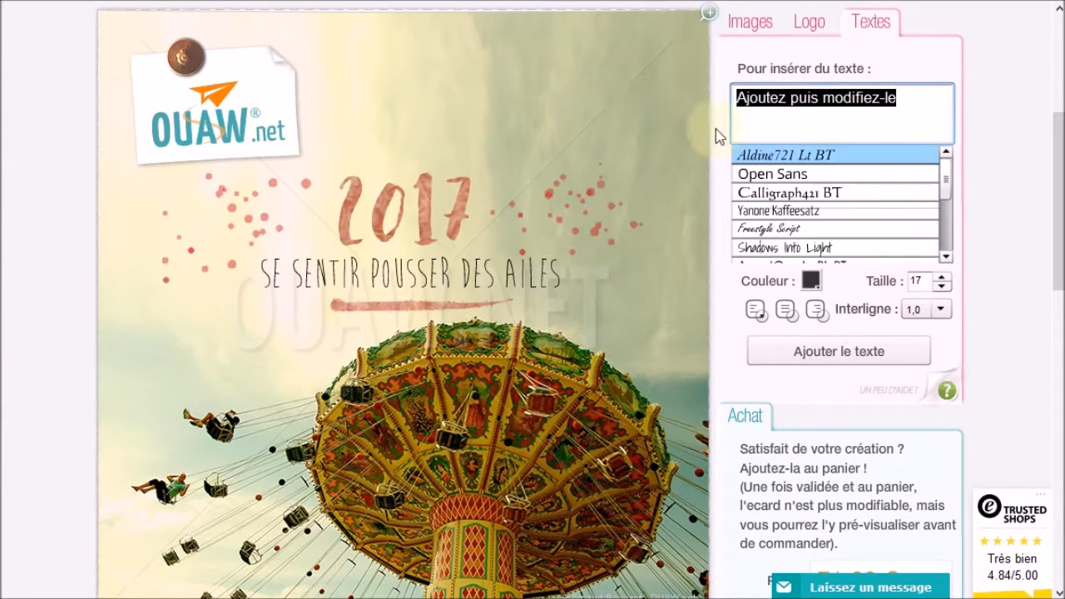
Replace the placeholder with the pasted 'belle et trépidante année 2017' greeting
key(Delete)
text(2017, riche en projets, pleine de réussites et de bonheur.)
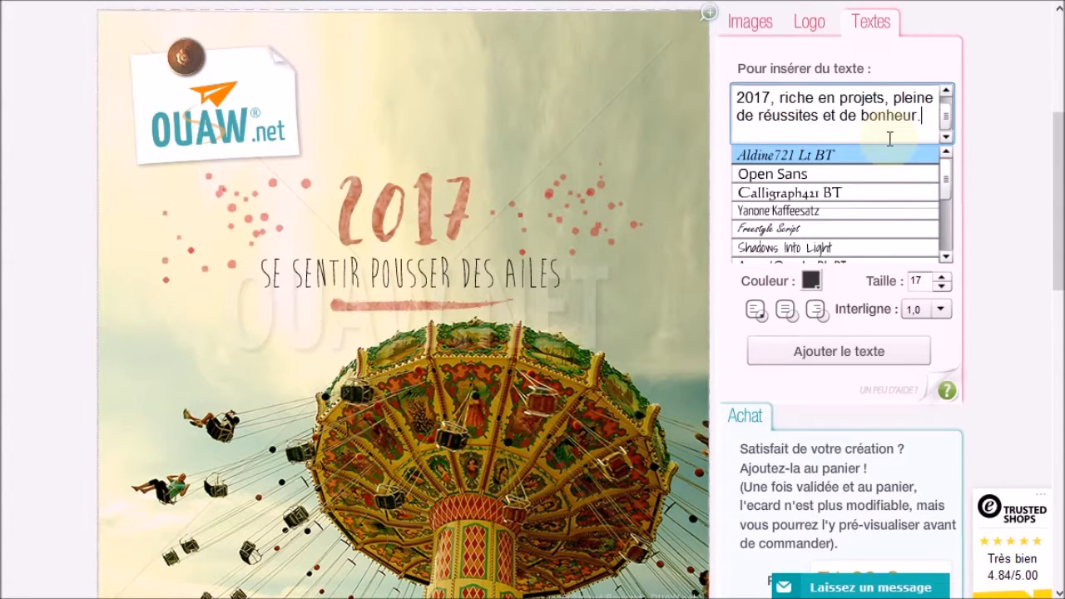
scroll(380, 238, up, 1)
scroll(380, 238, up, 3)
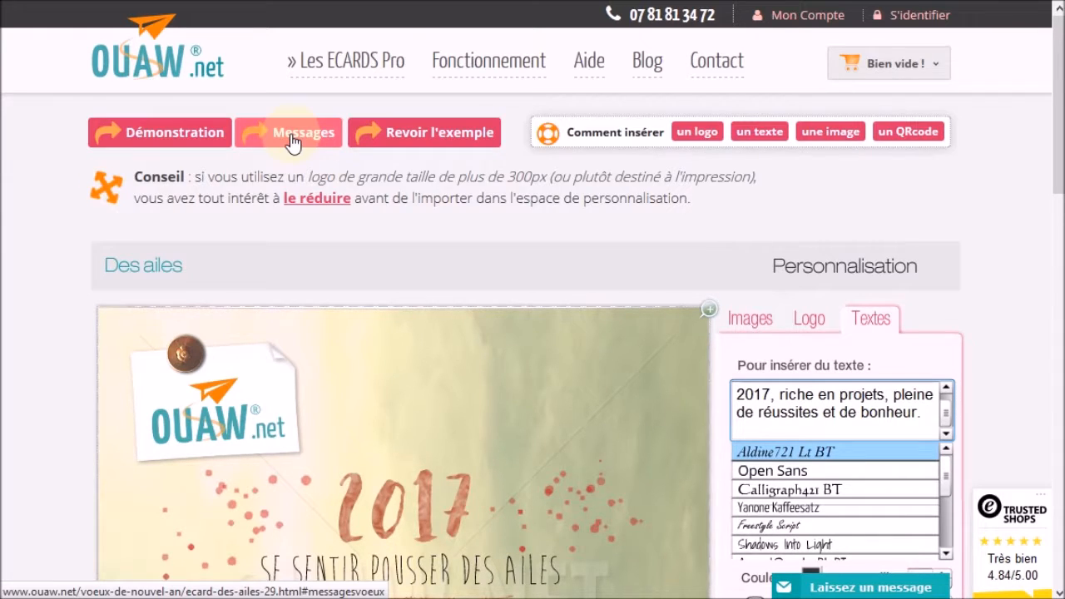
Select the site's second example wish message, then select all text in the field
click(291, 138)
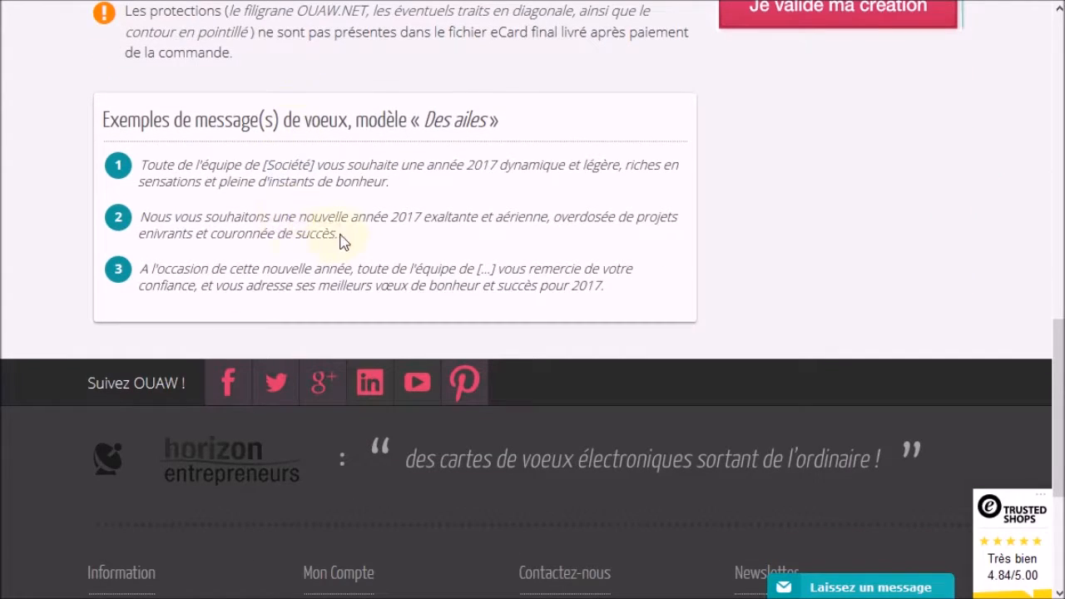
drag(353, 240, 133, 214)
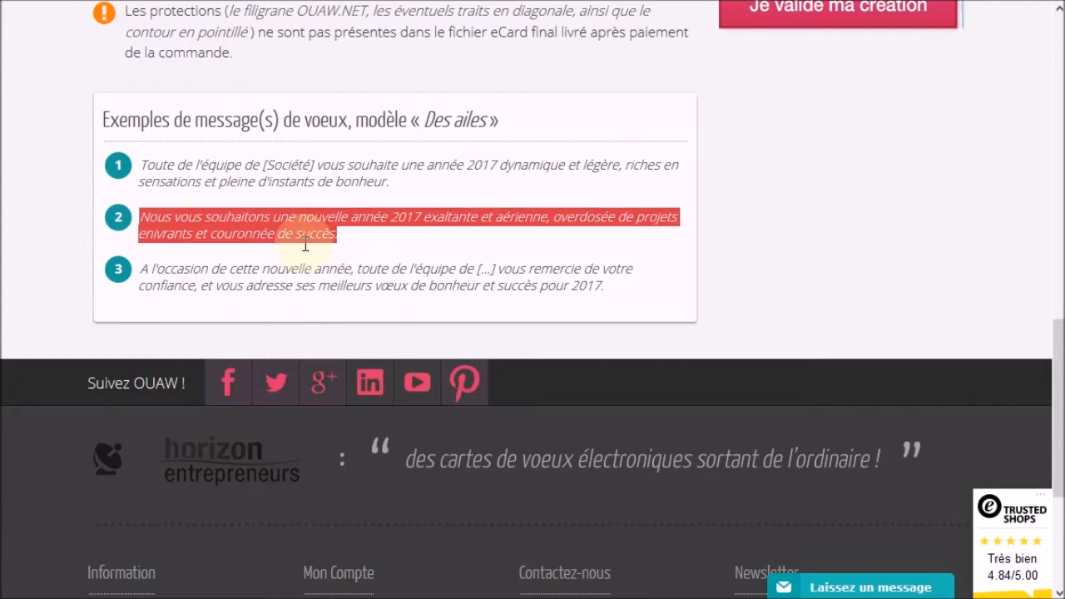
scroll(485, 316, up, 8)
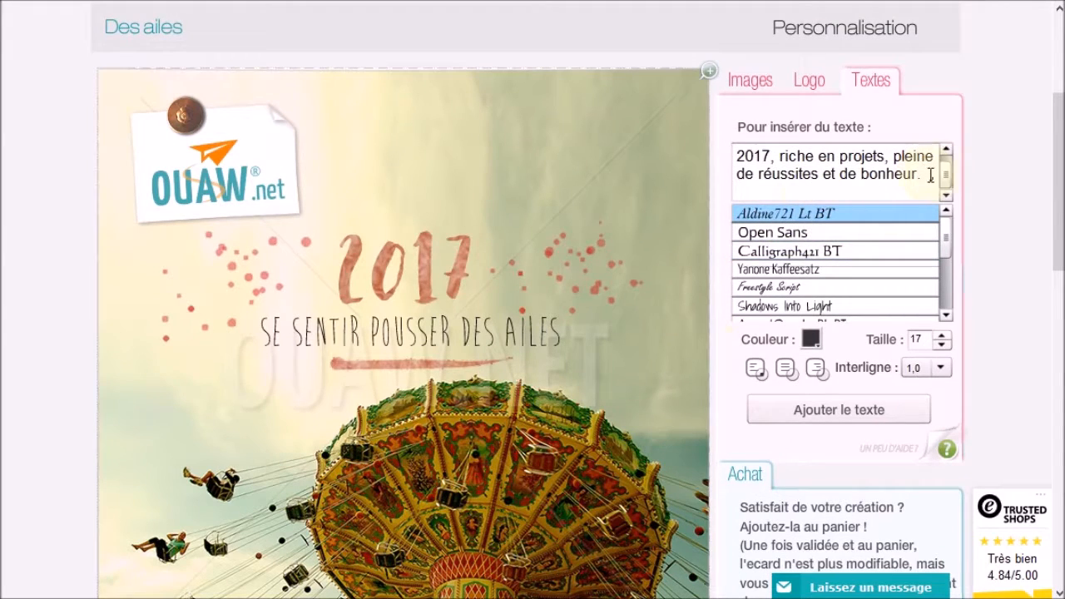
drag(930, 176, 547, 107)
Add example message 2 as a text block above 2017, widened to three lines
key(BackSpace)
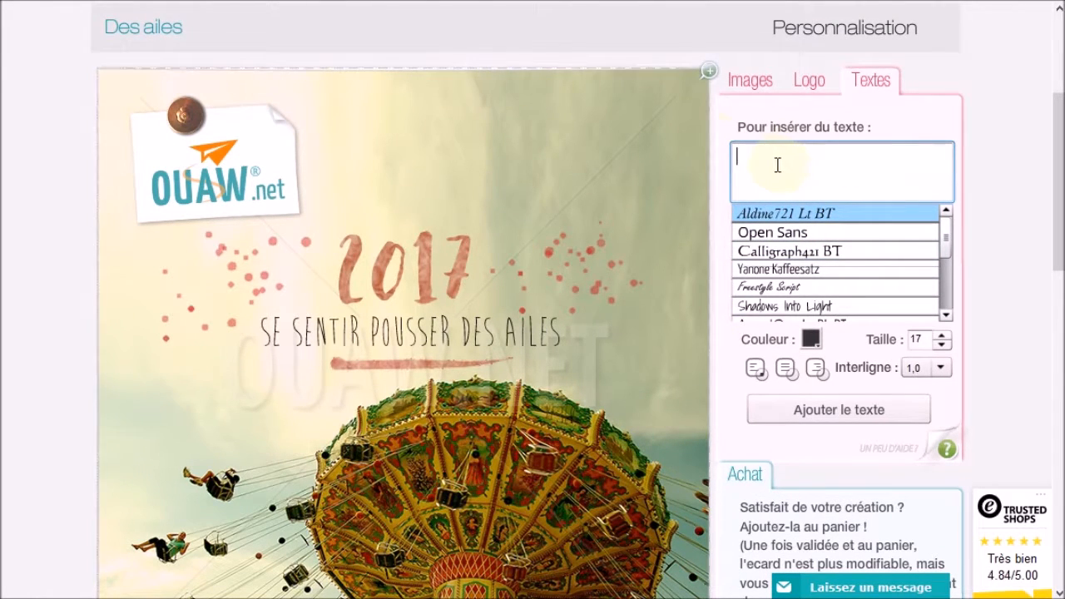
key(ctrl+v)
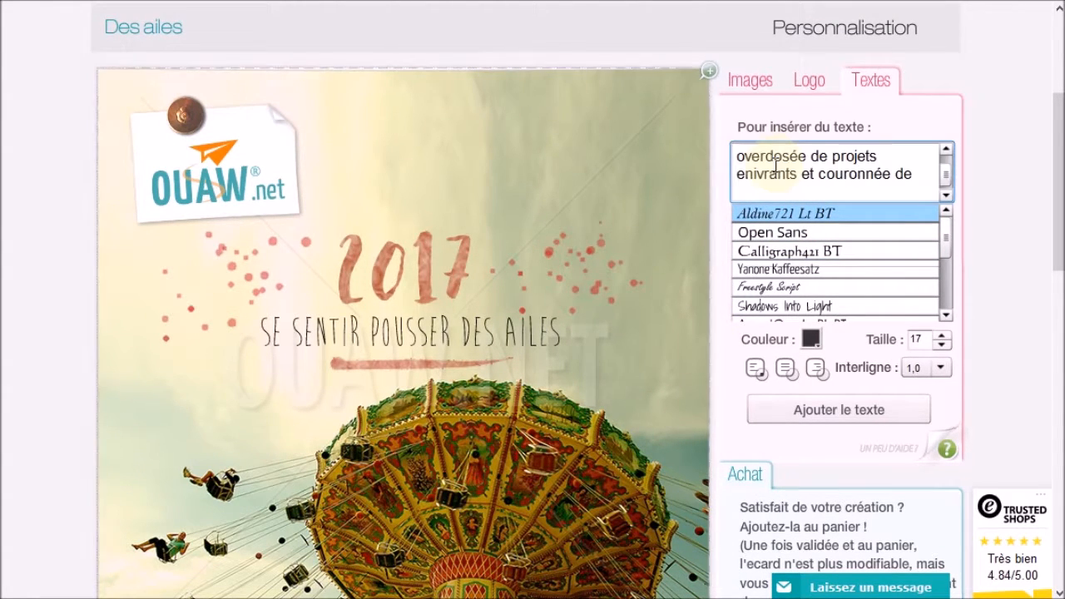
click(832, 417)
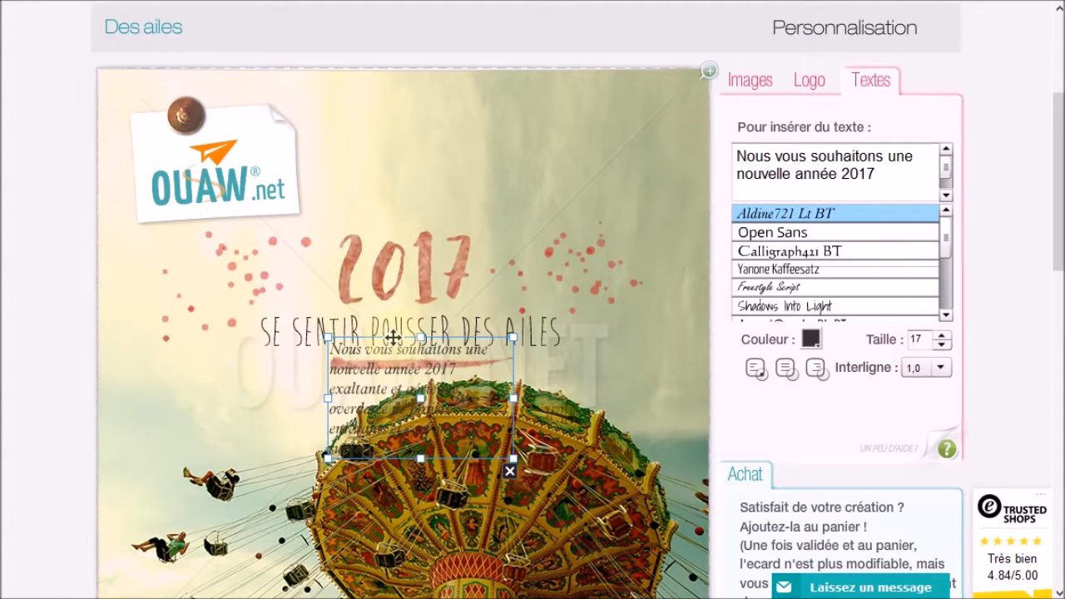
drag(393, 337, 404, 116)
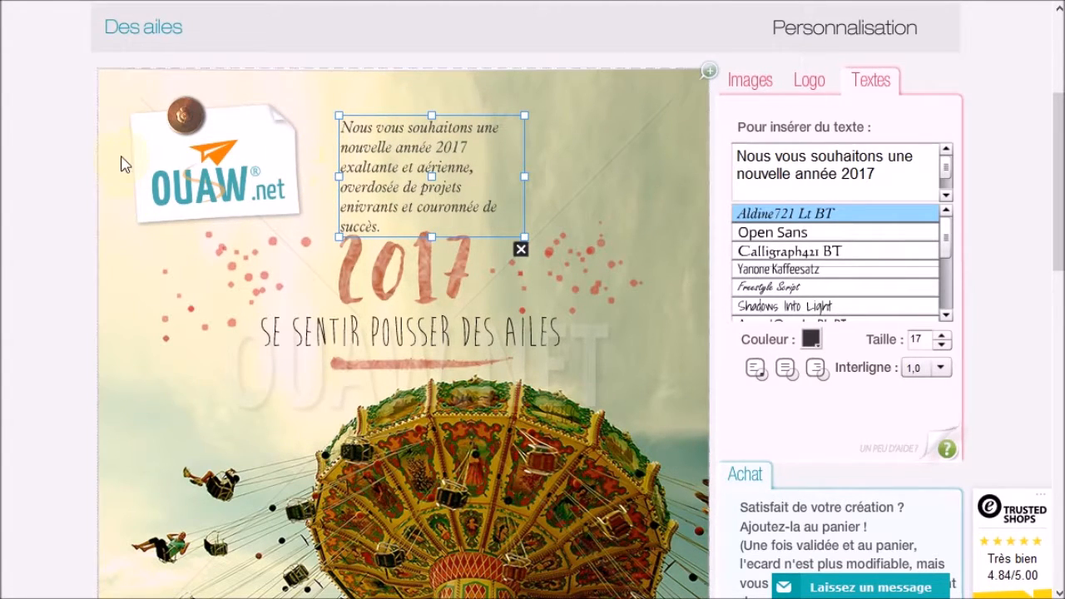
drag(524, 177, 677, 163)
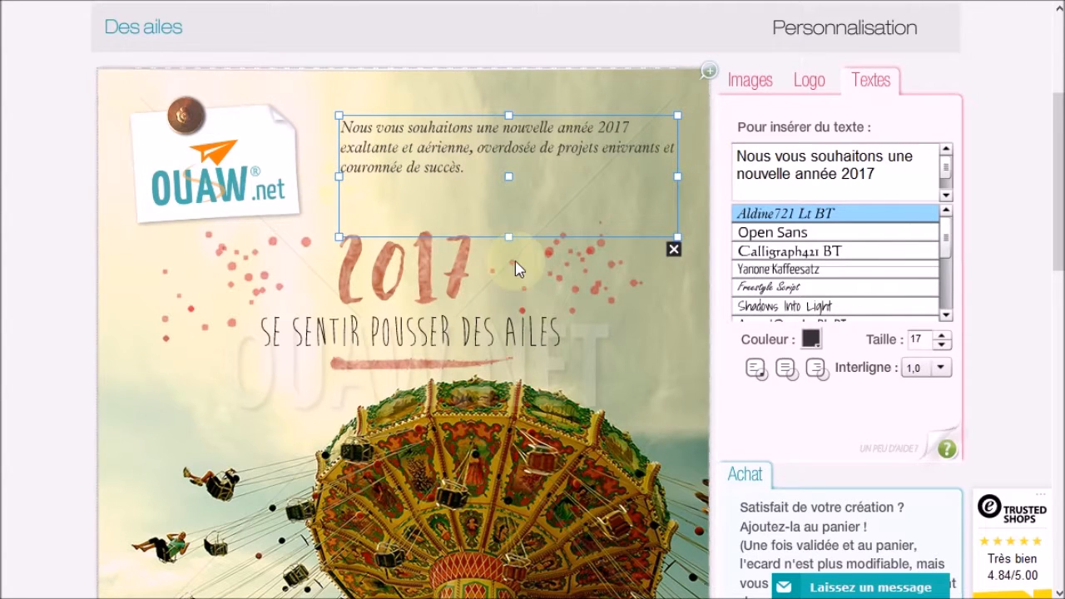
drag(506, 236, 506, 187)
scroll(496, 208, up, 2)
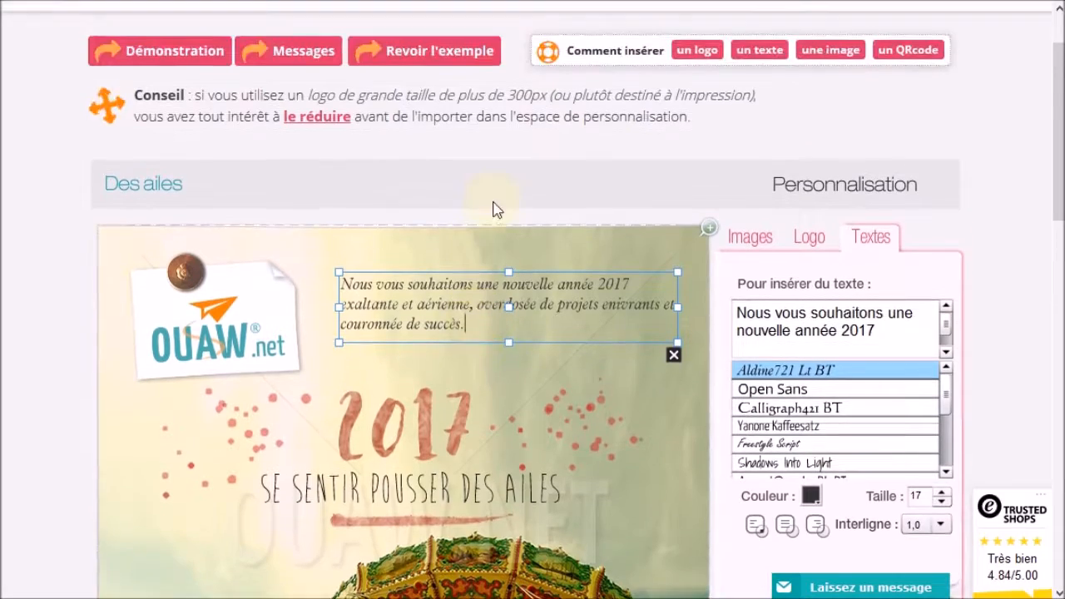
After comparing with the example card, set the message font to BrucesHand at size 22
click(417, 58)
click(763, 38)
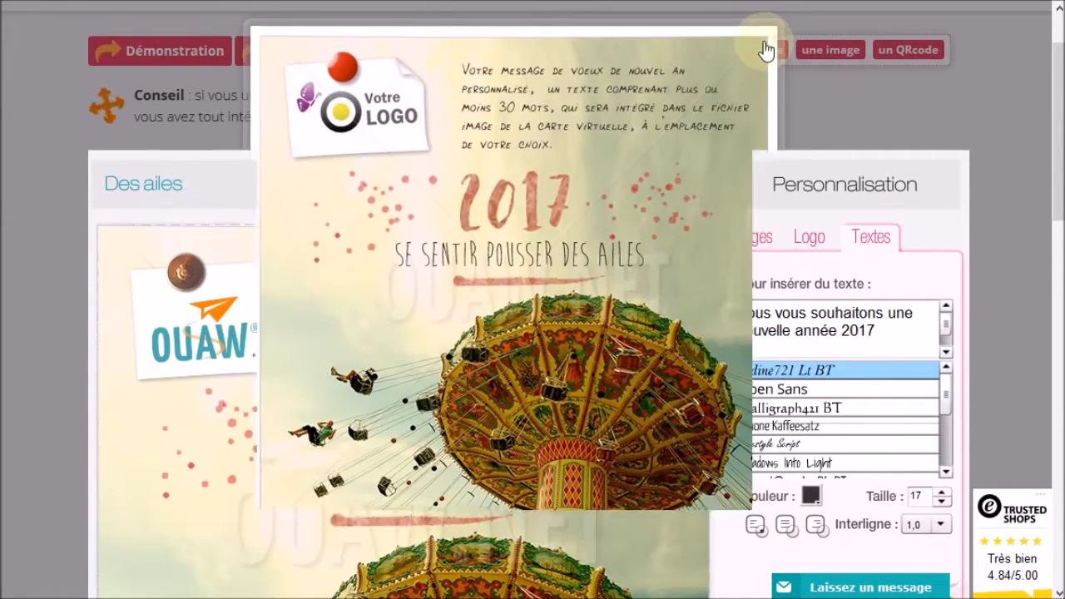
scroll(1060, 225, down, 2)
drag(949, 238, 949, 260)
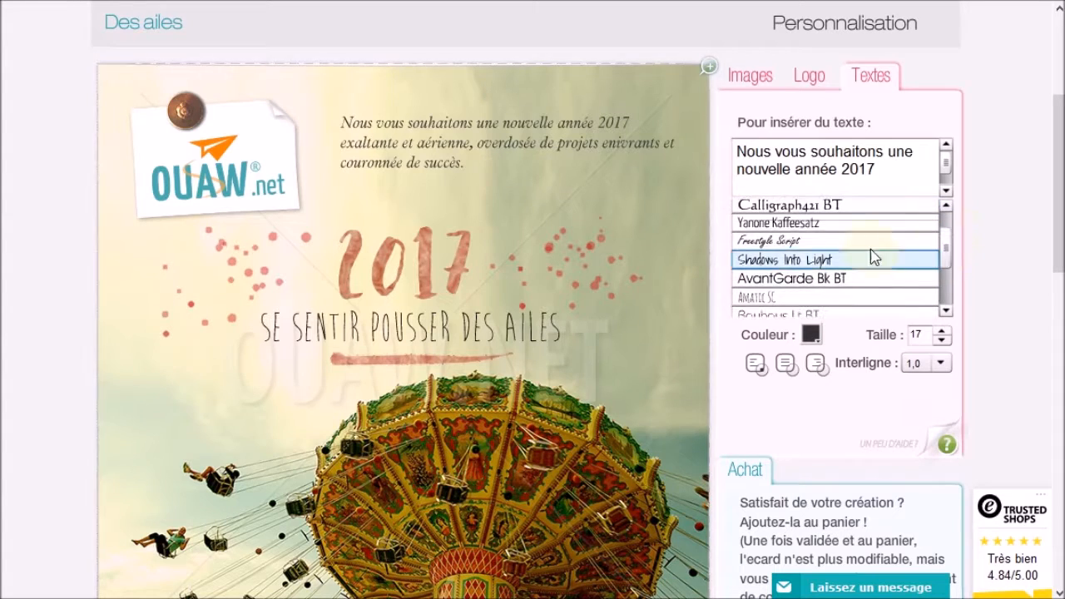
click(770, 260)
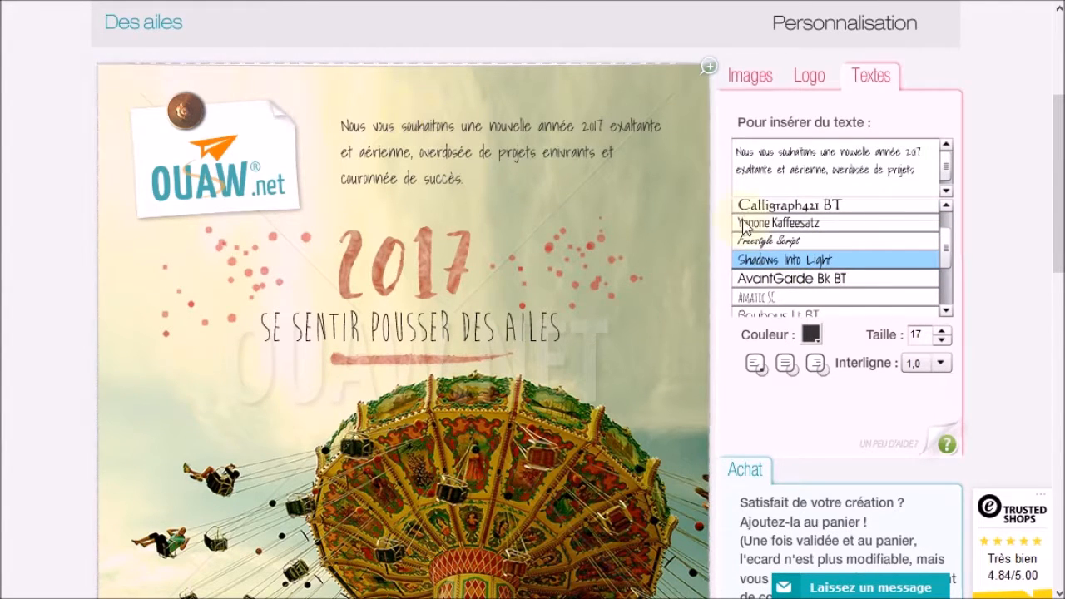
drag(947, 248, 946, 283)
click(778, 273)
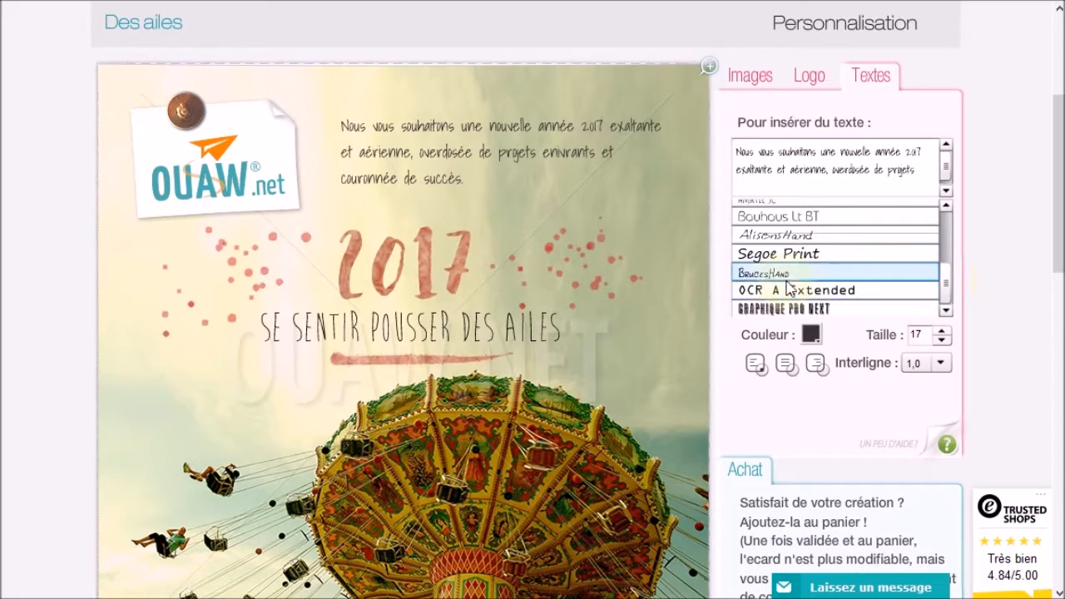
triple_click(942, 331)
click(944, 331)
click(944, 331)
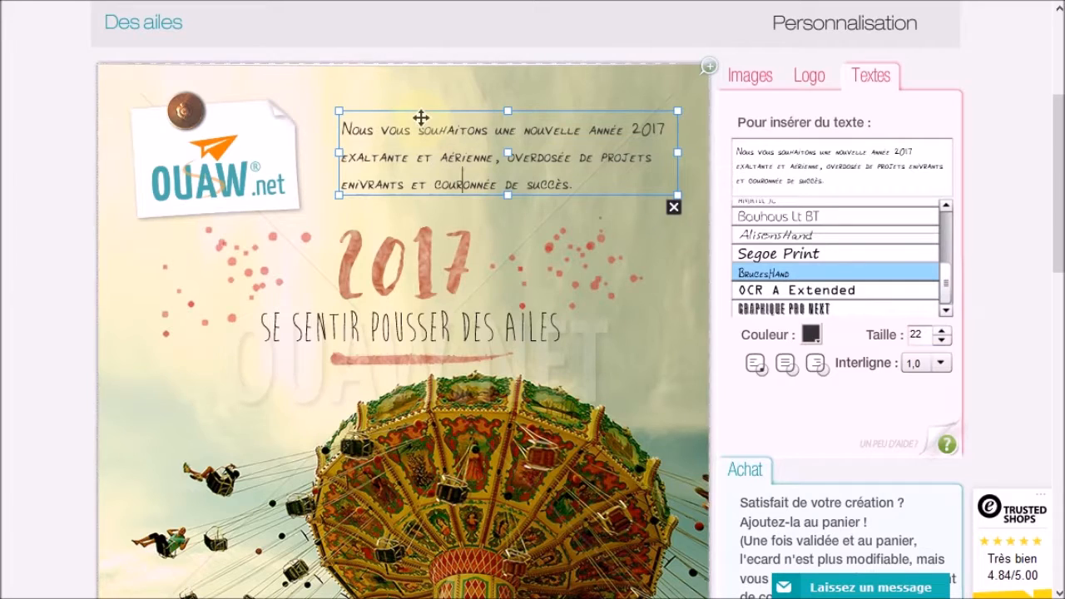
Nudge the message block up, level with the pinned logo, checking against the example
drag(421, 117, 418, 116)
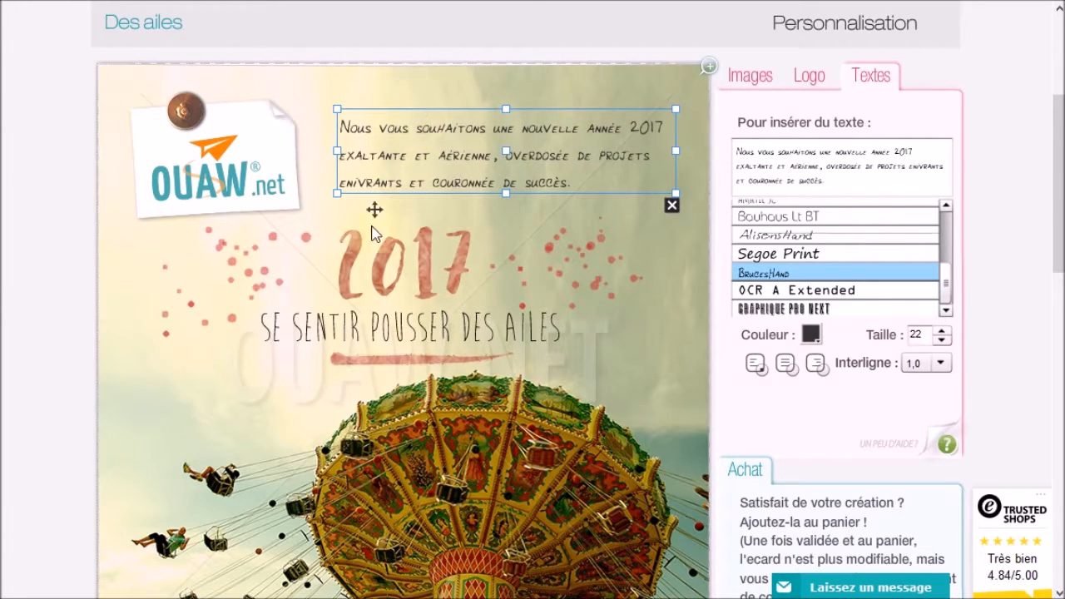
scroll(408, 100, up, 2)
click(429, 52)
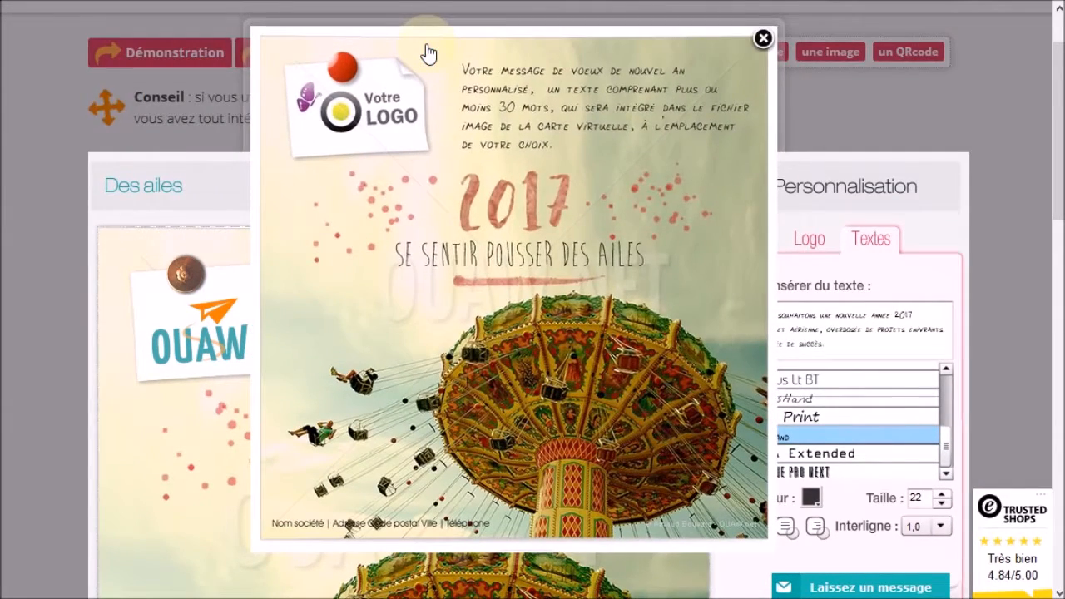
click(763, 48)
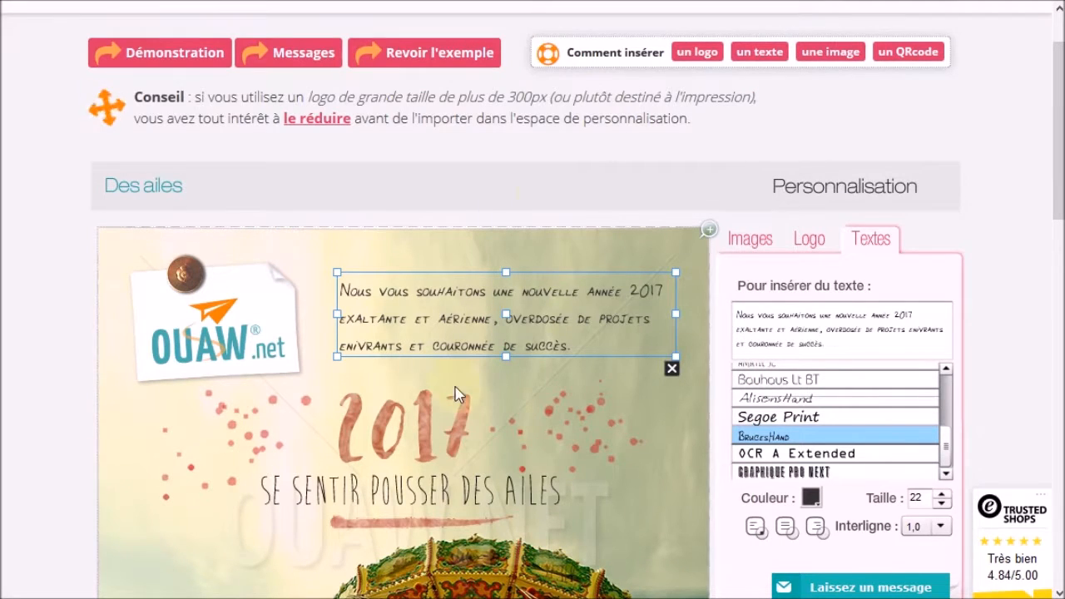
drag(392, 268, 408, 253)
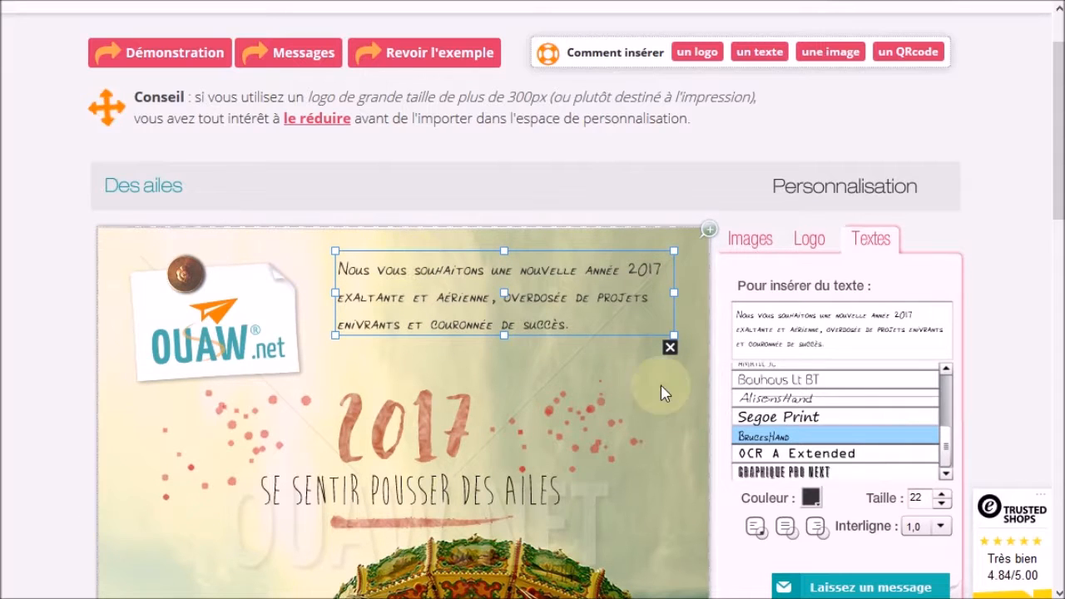
click(629, 366)
click(865, 341)
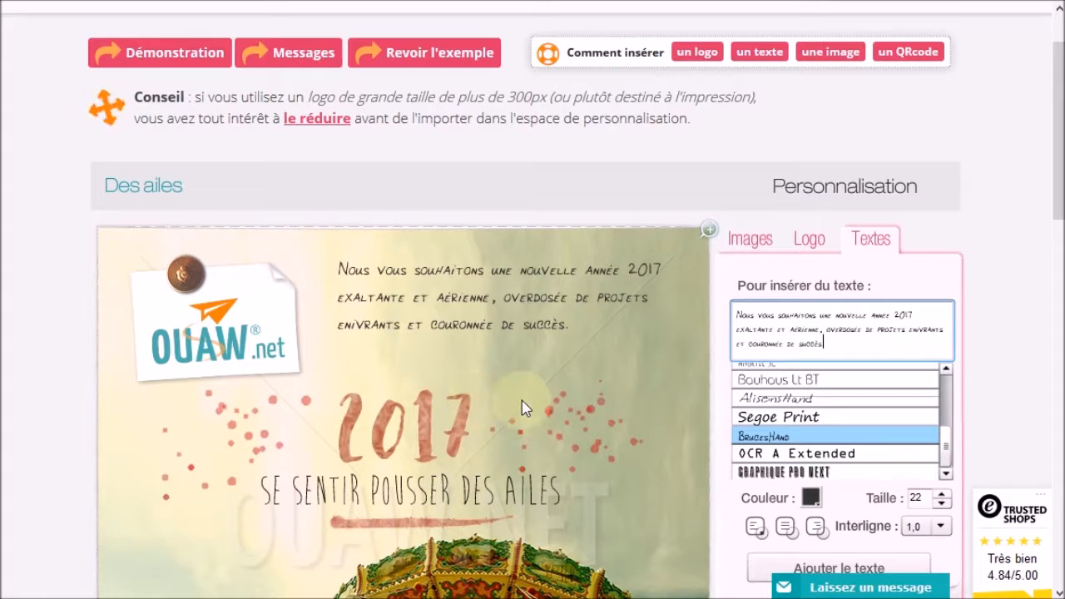
Replace the field text with the sender's name and place it right-aligned beneath the greeting
drag(842, 344, 568, 247)
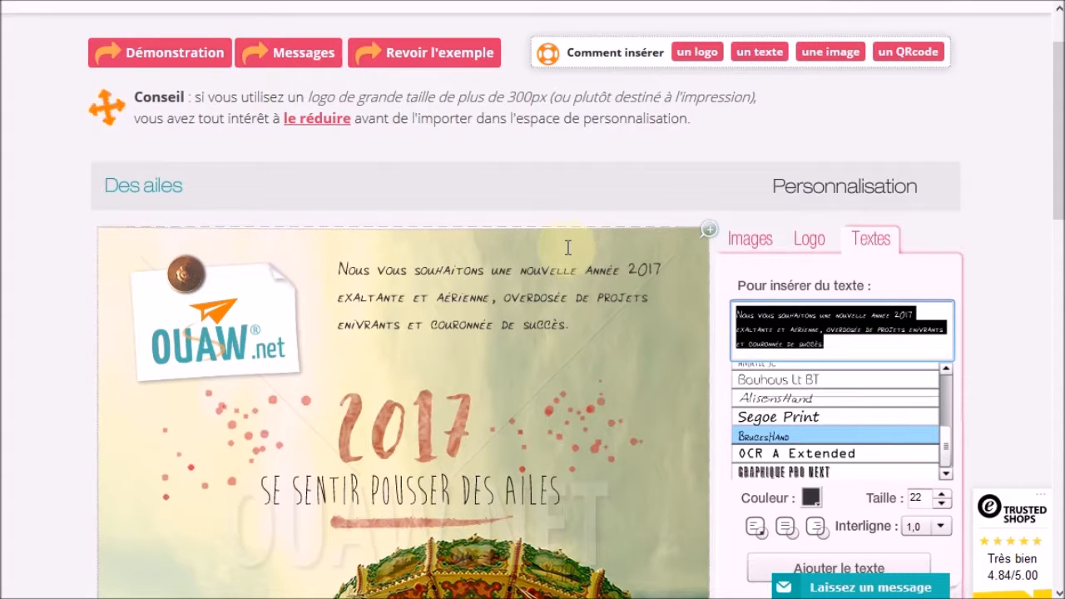
key(BackSpace)
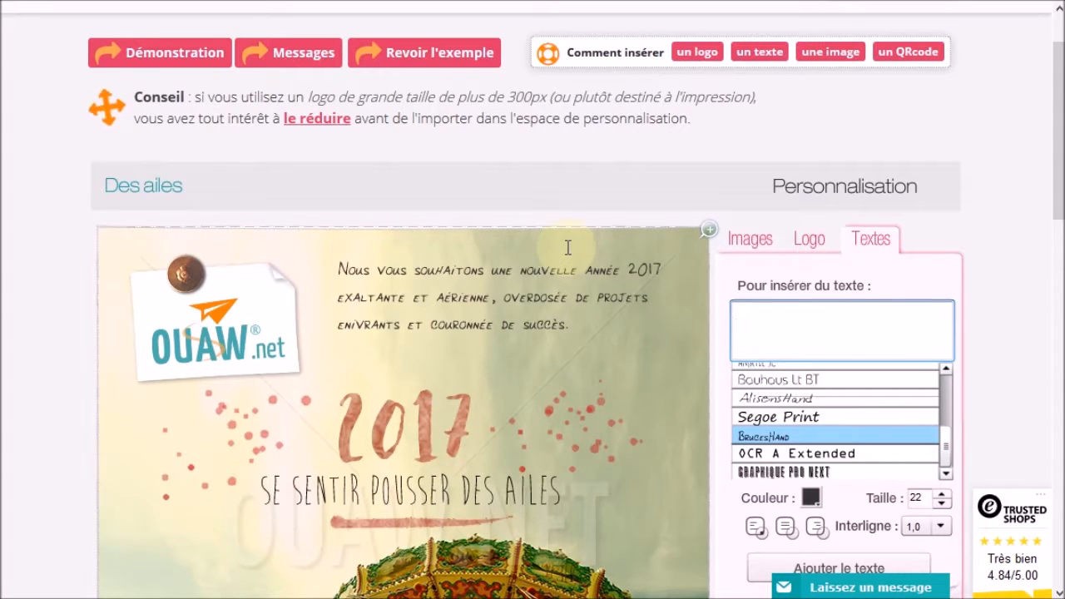
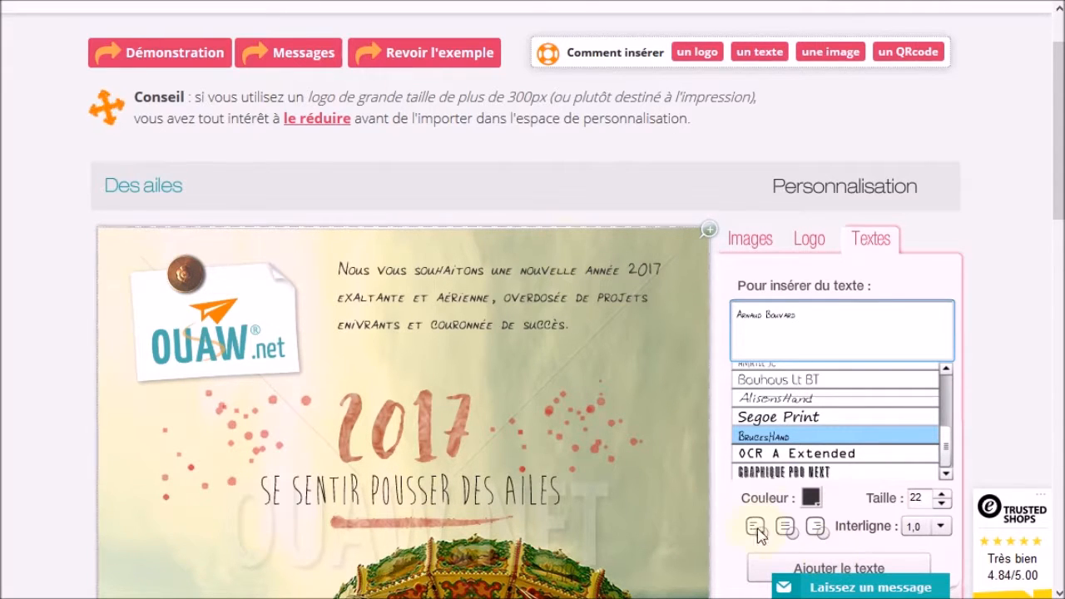
click(800, 563)
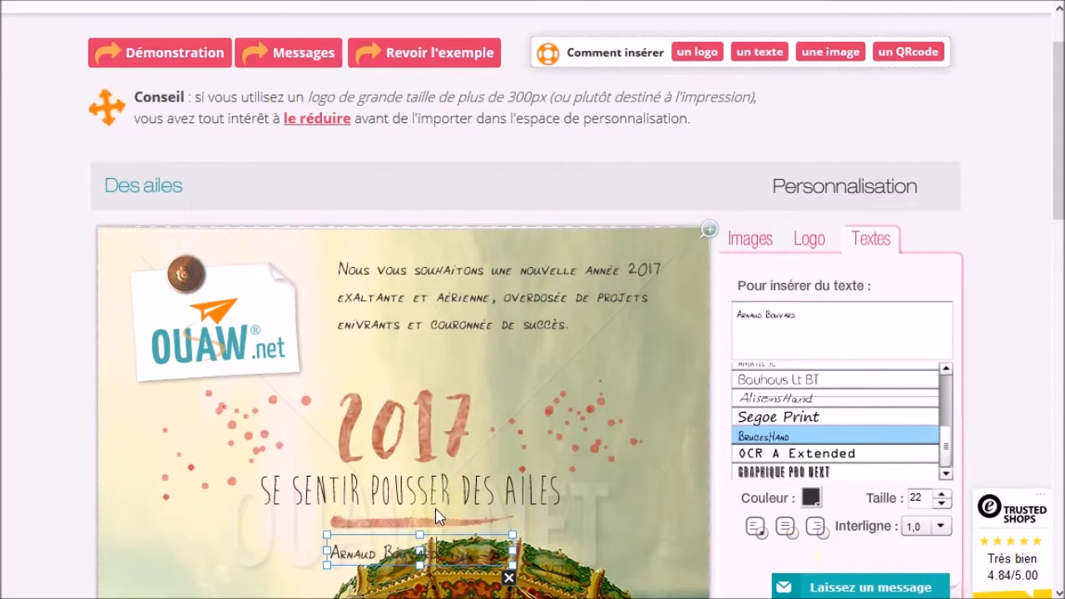
drag(400, 526, 538, 342)
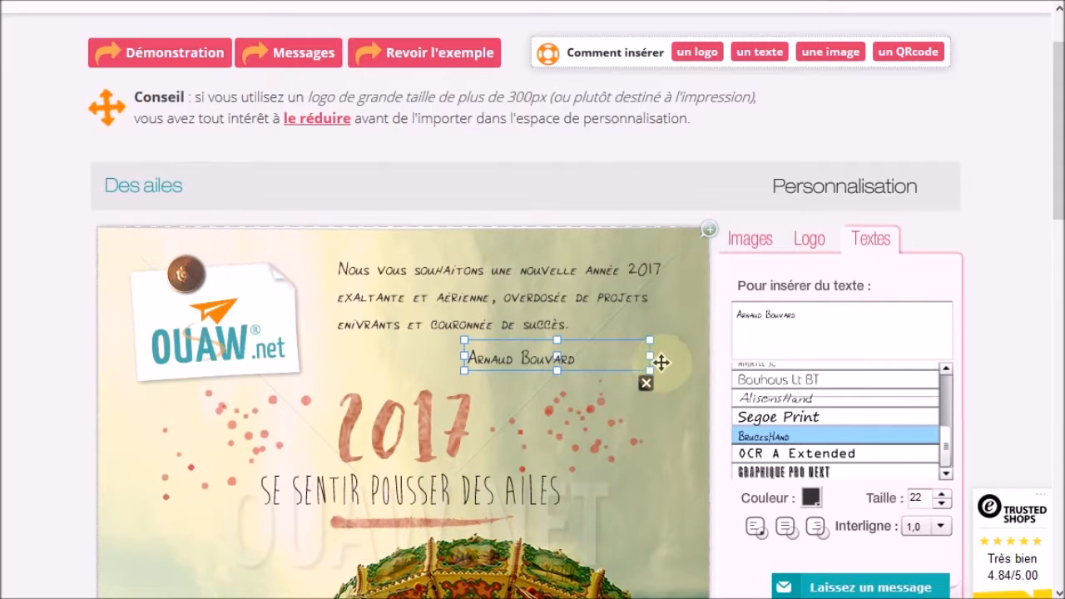
drag(653, 357, 638, 334)
click(506, 375)
scroll(459, 455, down, 3)
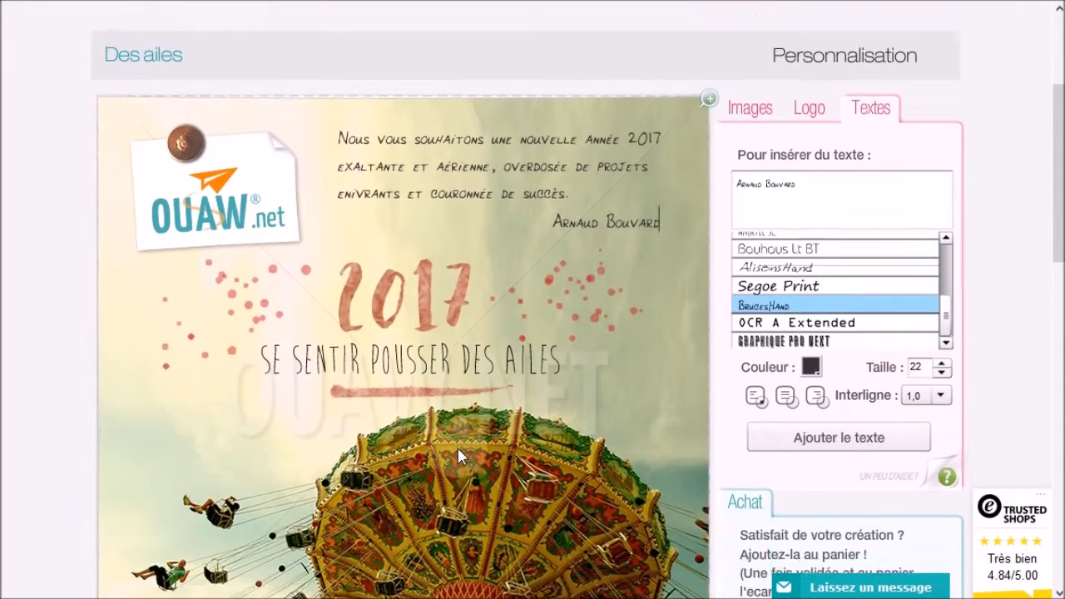
scroll(460, 456, down, 2)
scroll(296, 467, up, 5)
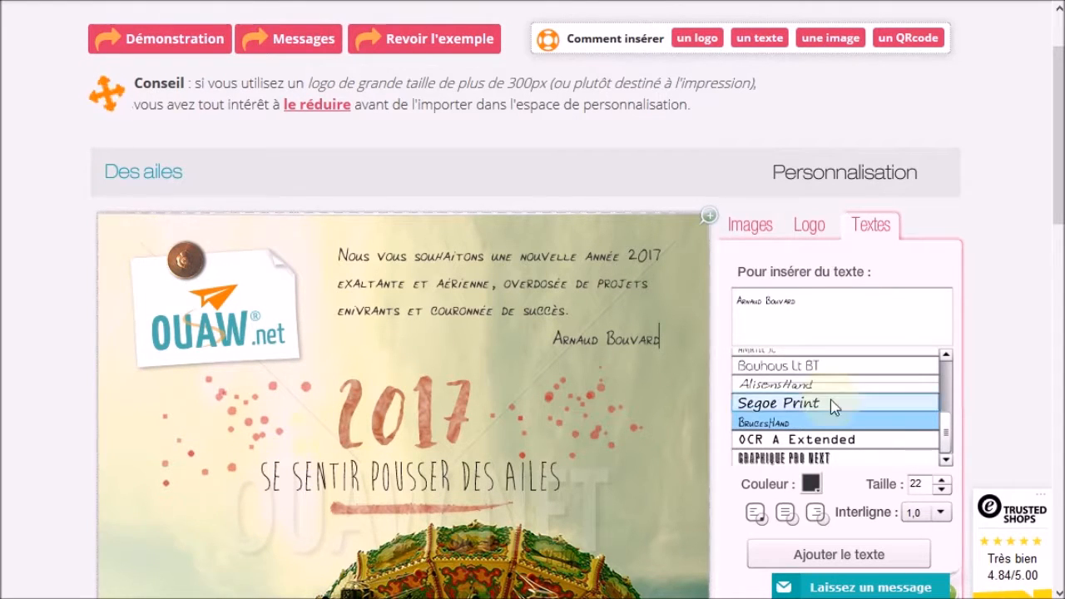
Copy the address and phone line from Notepad, then select all text in the editor field
click(838, 304)
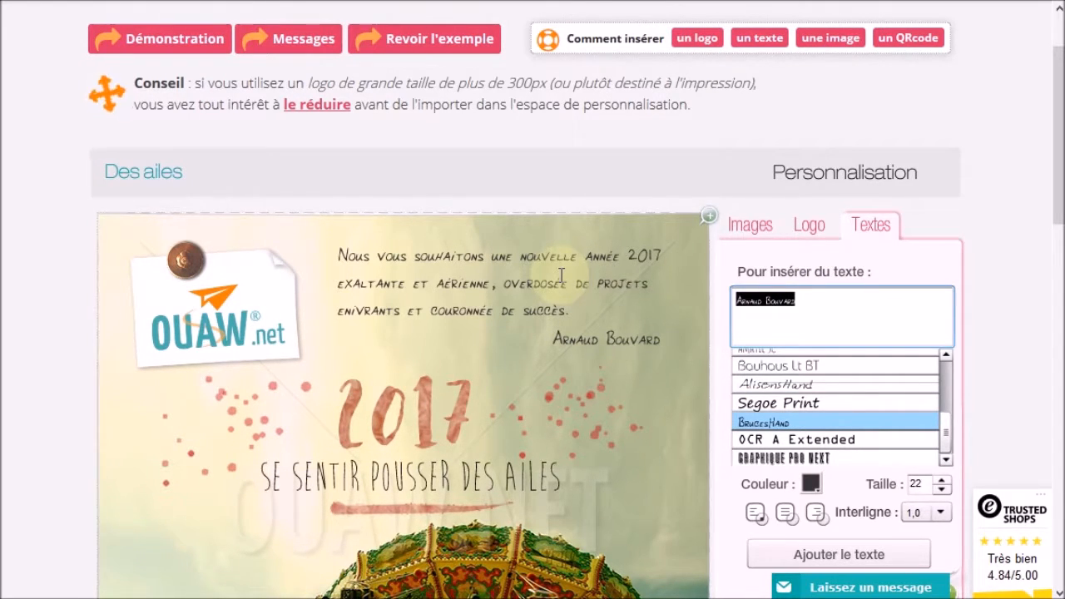
key(alt+Tab)
click(486, 252)
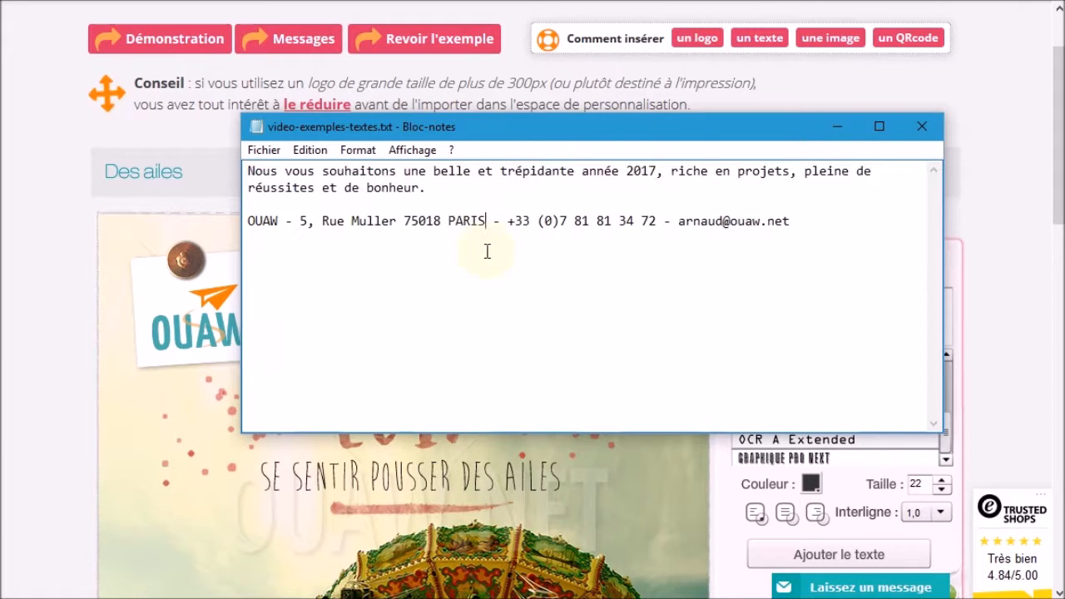
drag(576, 218, 346, 210)
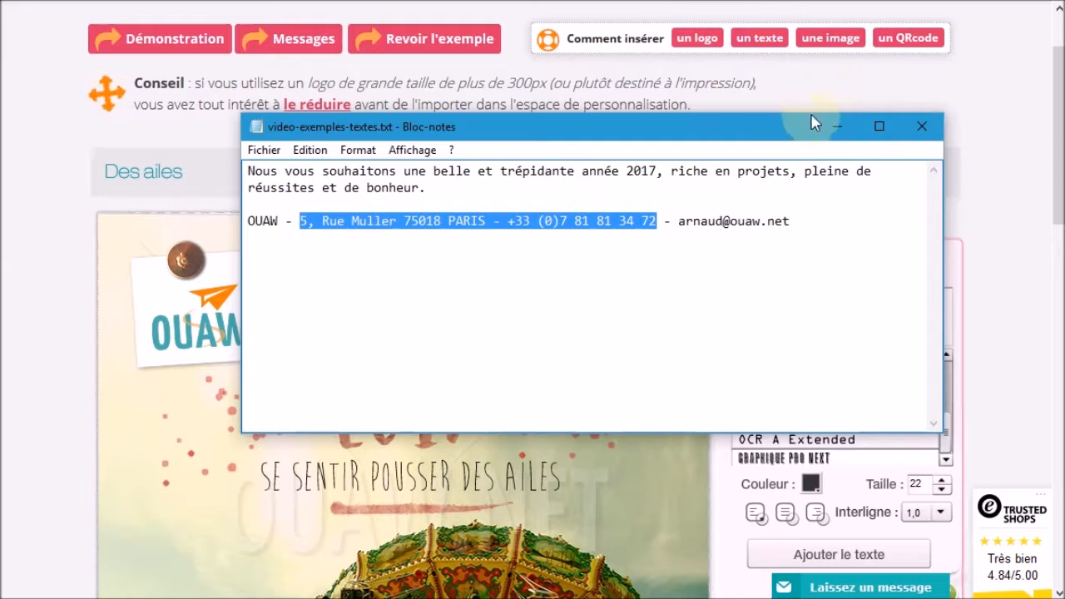
click(837, 125)
click(828, 310)
key(ctrl+a)
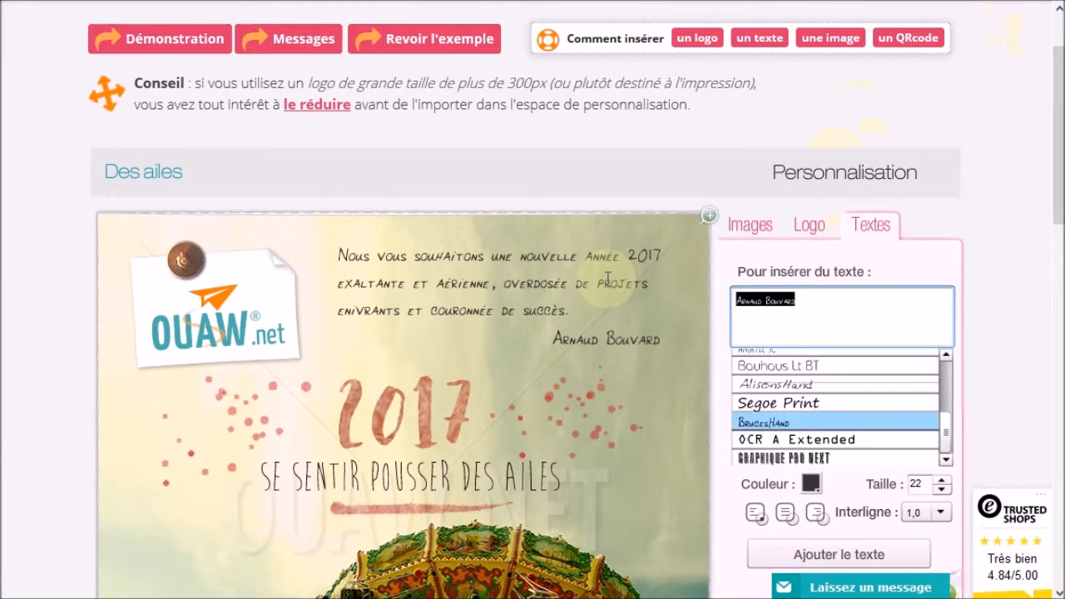
Paste and add the address line, moving it left and resizing its box to one line
key(ctrl+v)
click(829, 555)
drag(380, 504, 185, 402)
drag(324, 439, 632, 437)
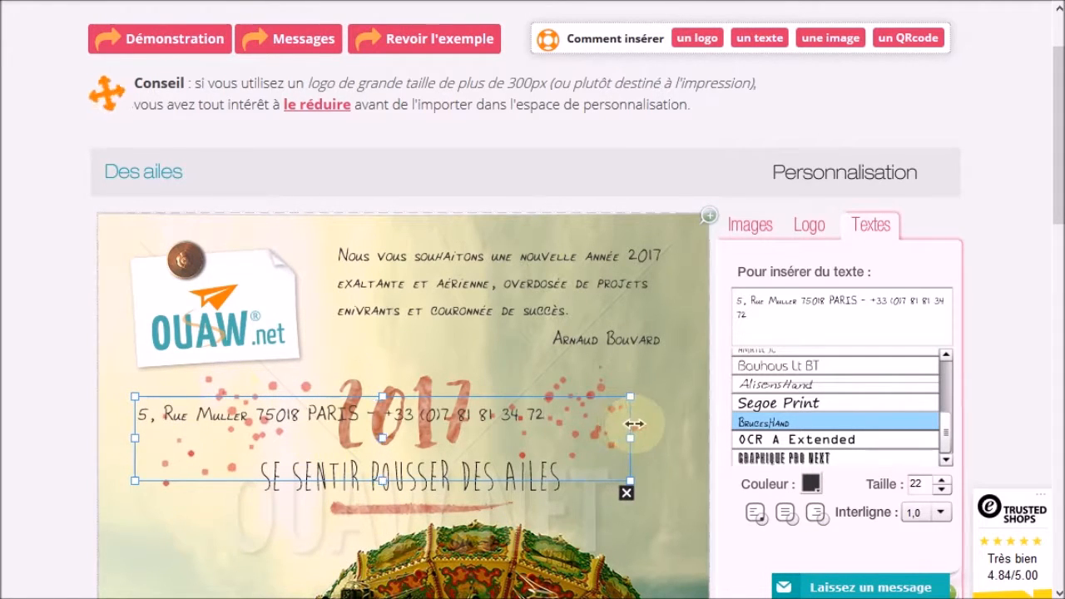
drag(383, 480, 382, 431)
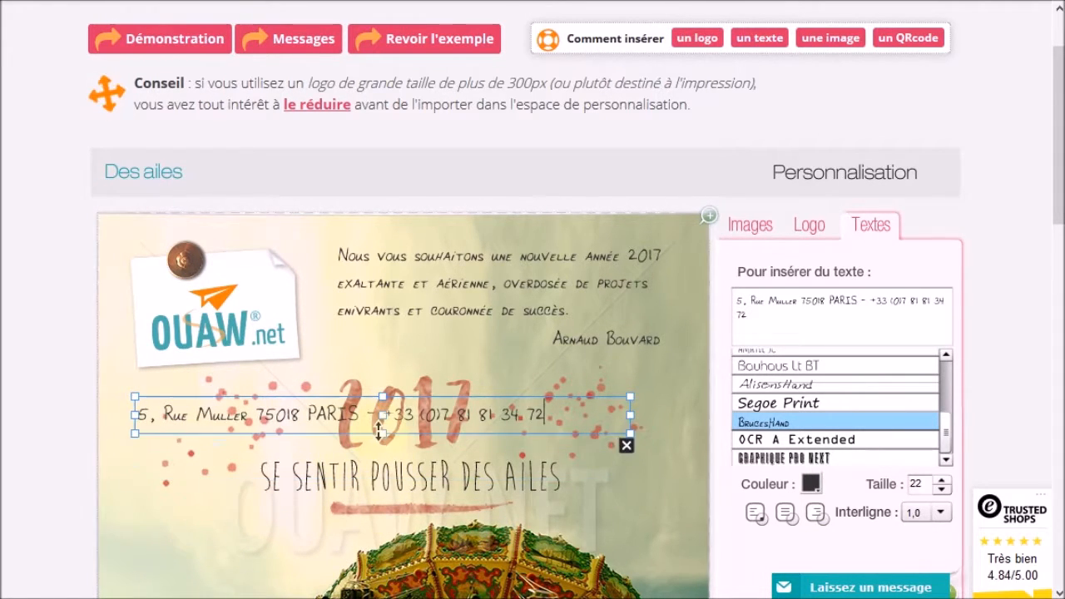
mouse_move(338, 394)
mouse_down()
mouse_move(319, 397)
mouse_move(344, 398)
mouse_up()
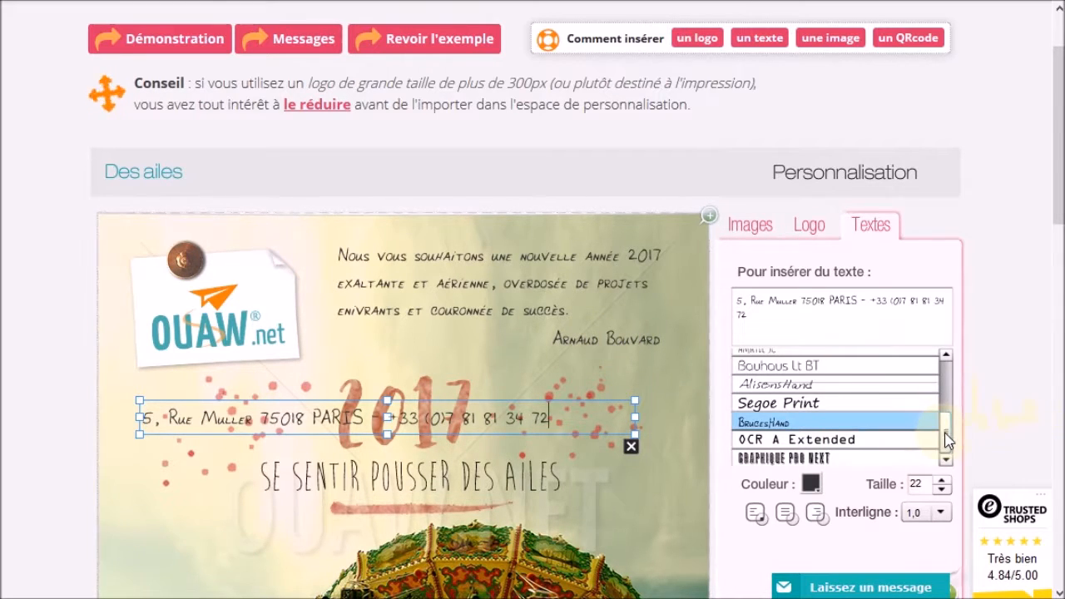
Set the address line's font to AvantGarde Bk BT and lower its size to 14
drag(944, 438, 951, 420)
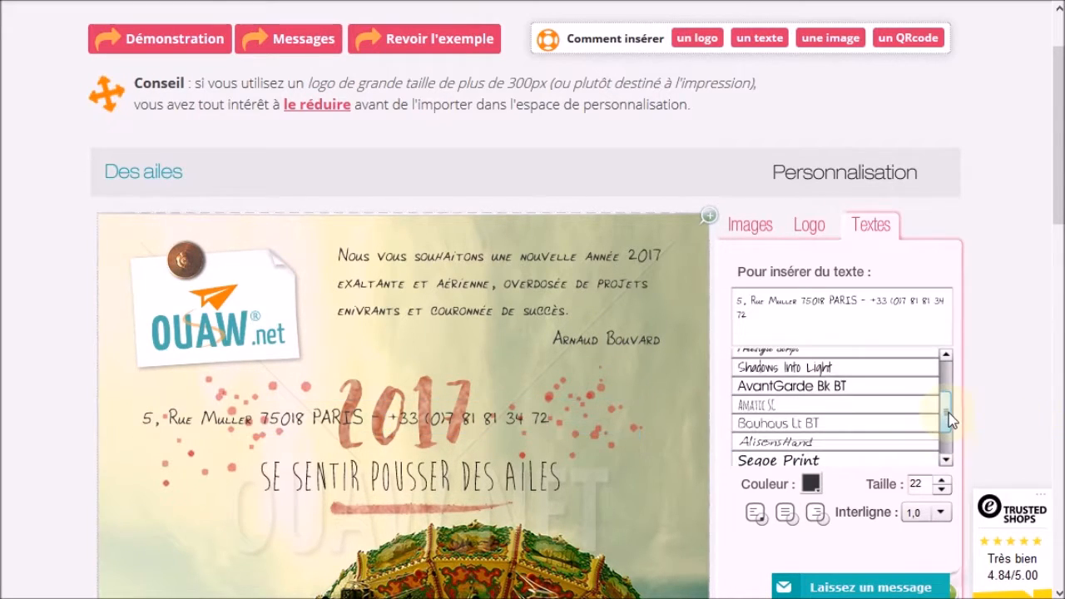
click(797, 394)
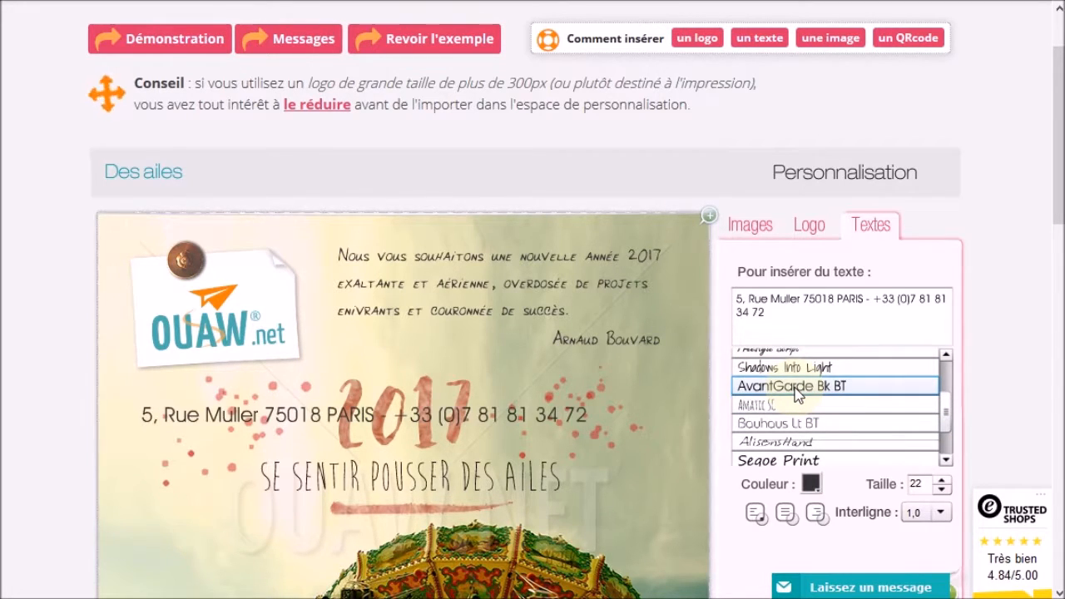
click(940, 491)
click(940, 491)
click(941, 491)
click(940, 491)
click(940, 491)
click(940, 491)
click(941, 491)
click(940, 491)
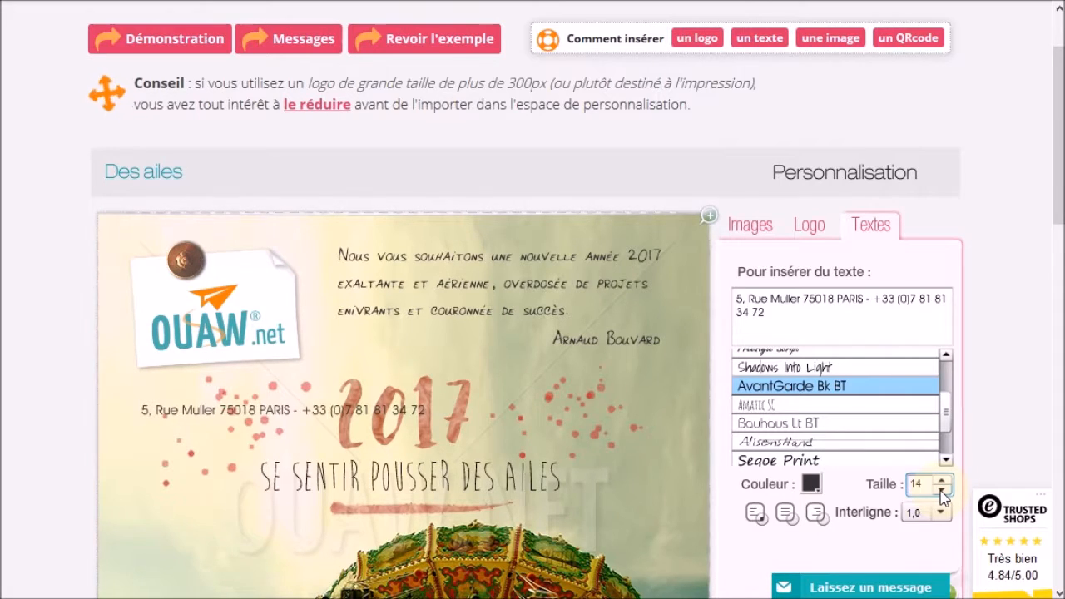
scroll(327, 445, down, 3)
scroll(327, 445, up, 4)
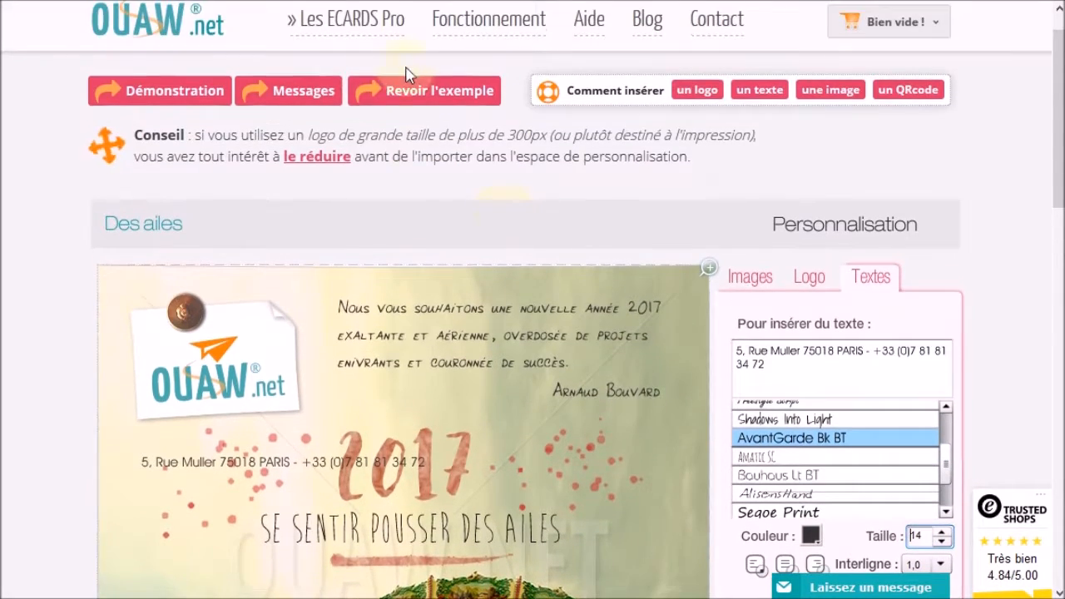
Preview the 'Revoir l'exemple' card for reference, then close it
click(406, 90)
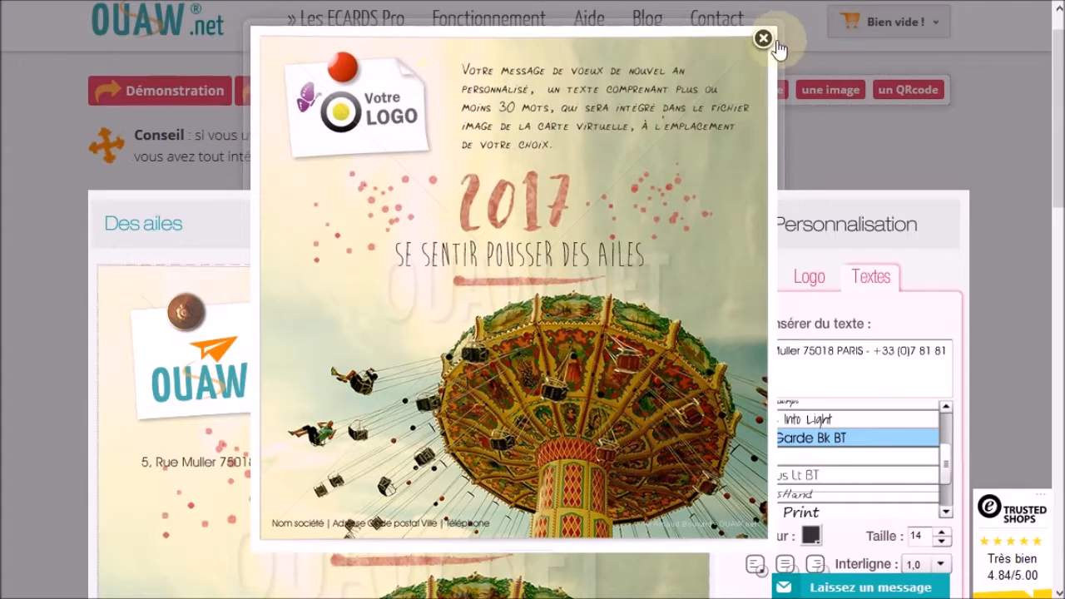
click(764, 42)
scroll(416, 333, down, 3)
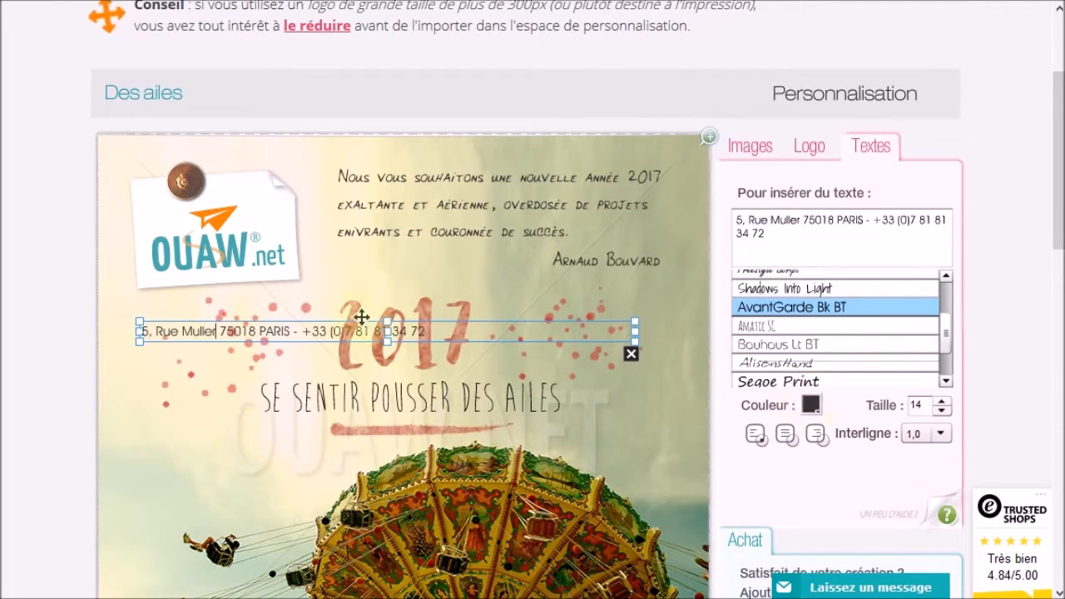
Change the address text colour to black
click(811, 405)
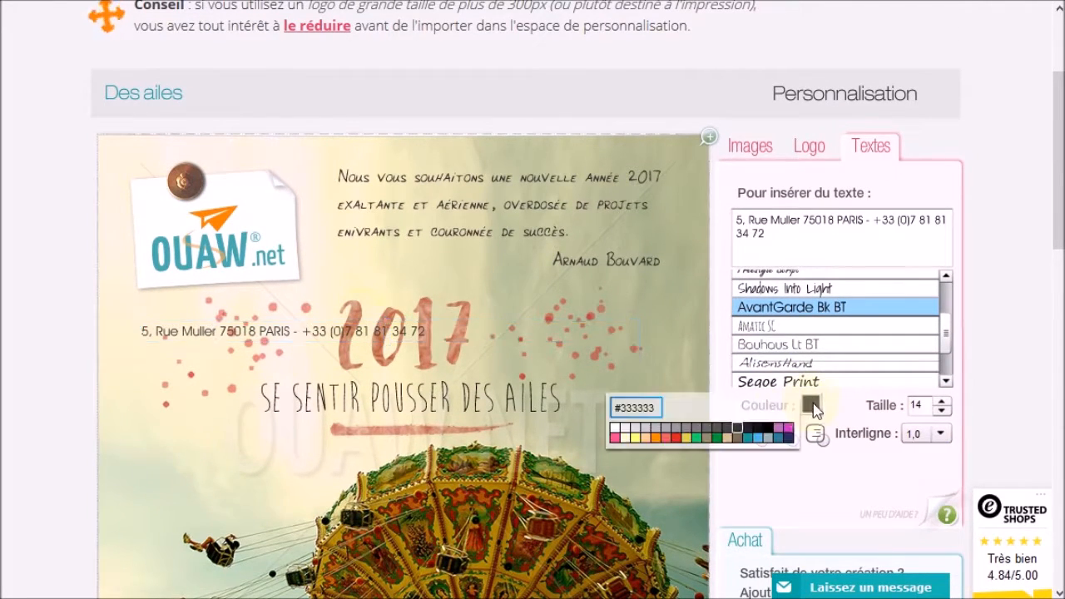
click(767, 428)
scroll(239, 385, down, 2)
scroll(239, 386, down, 2)
Move the address line down to the card's bottom-left edge
click(182, 171)
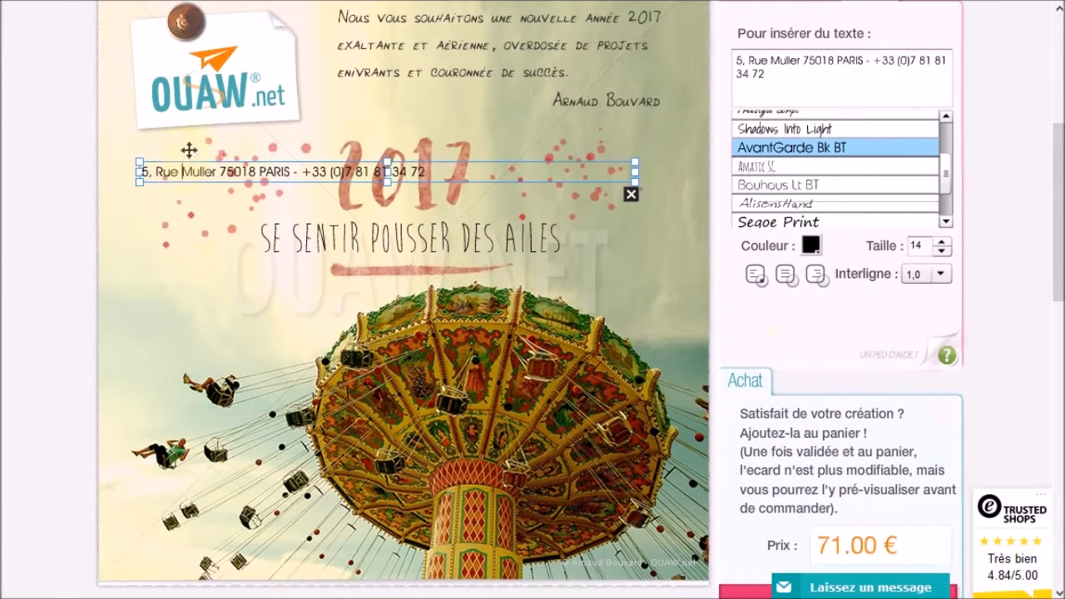
drag(188, 158, 165, 547)
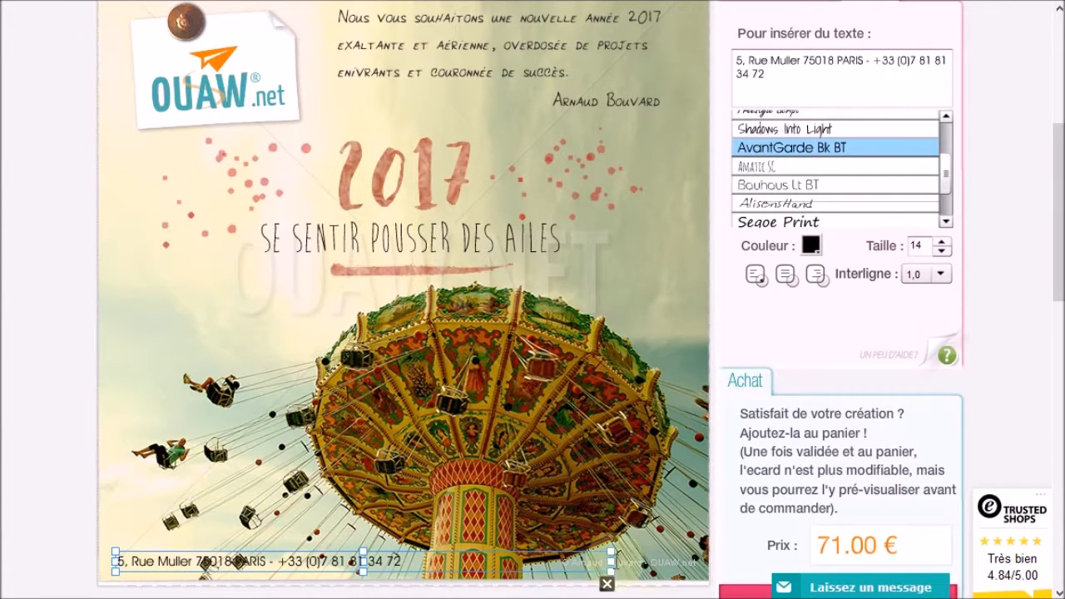
click(637, 575)
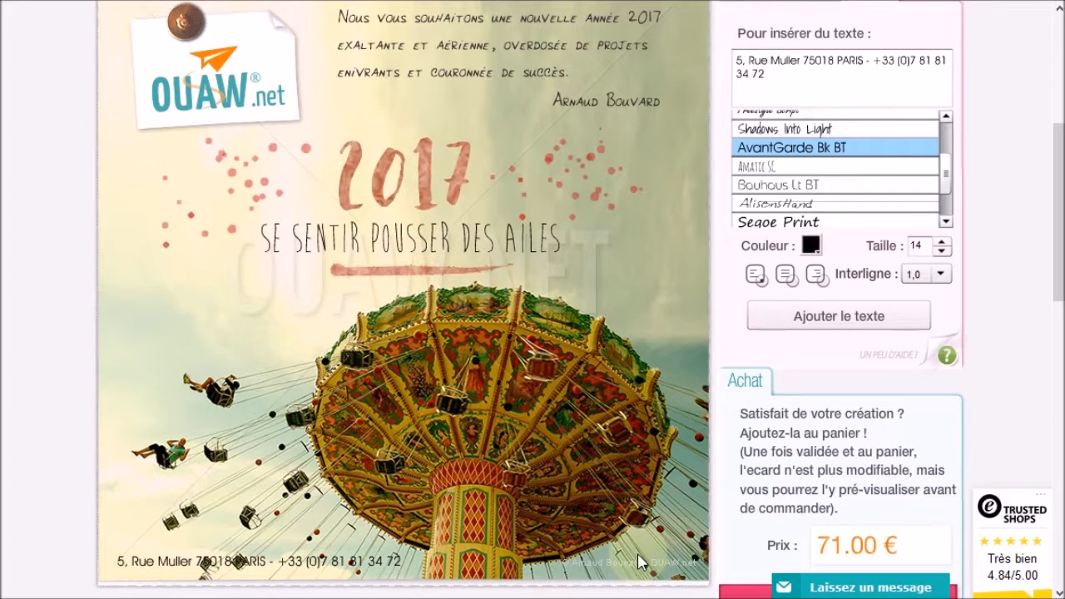
drag(1060, 234, 1061, 229)
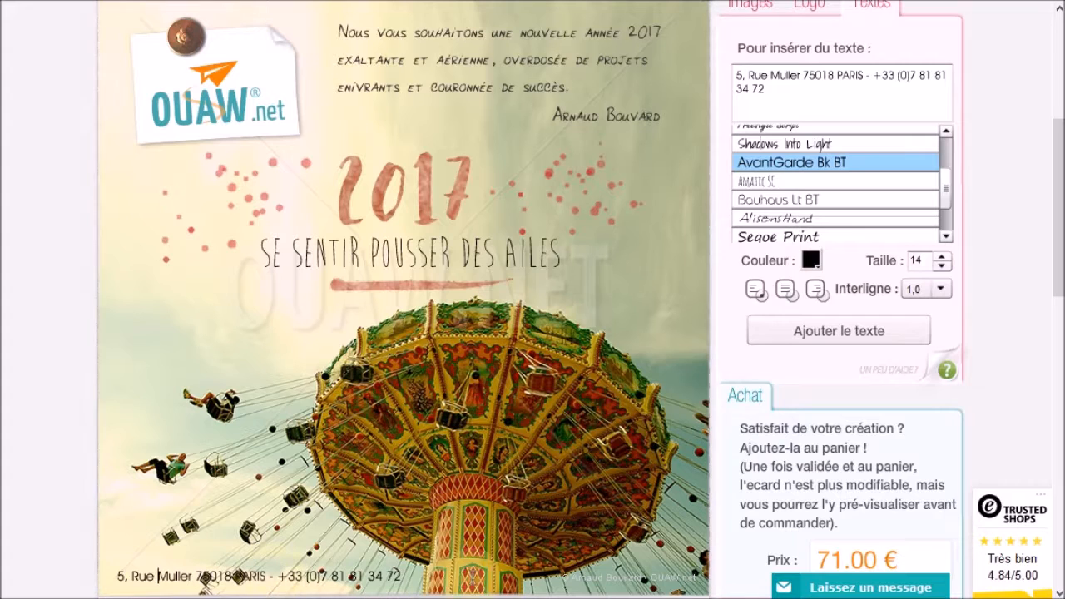
scroll(689, 499, down, 1)
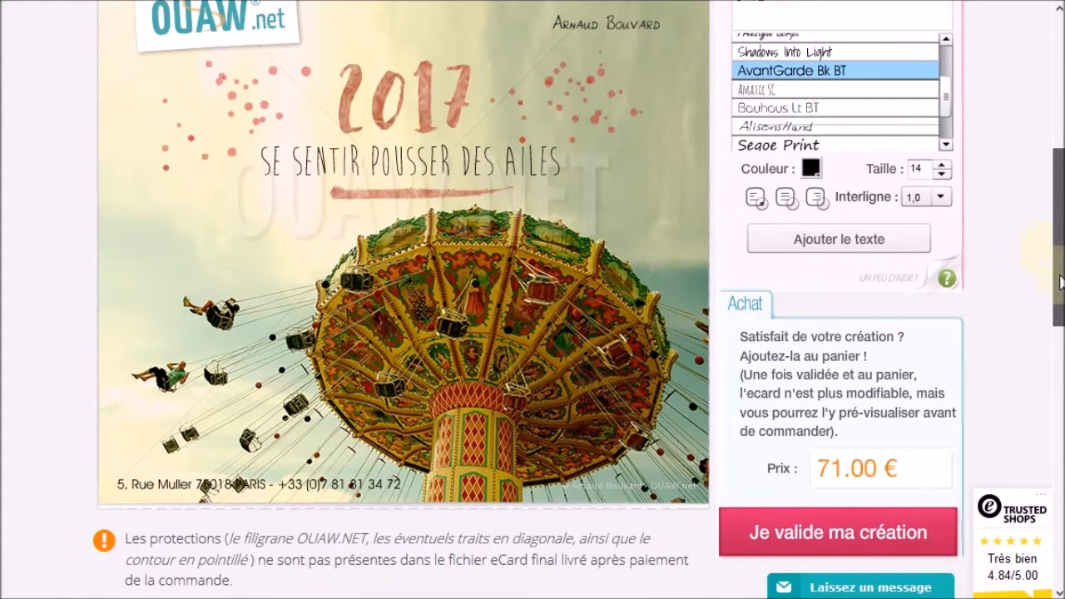
click(773, 529)
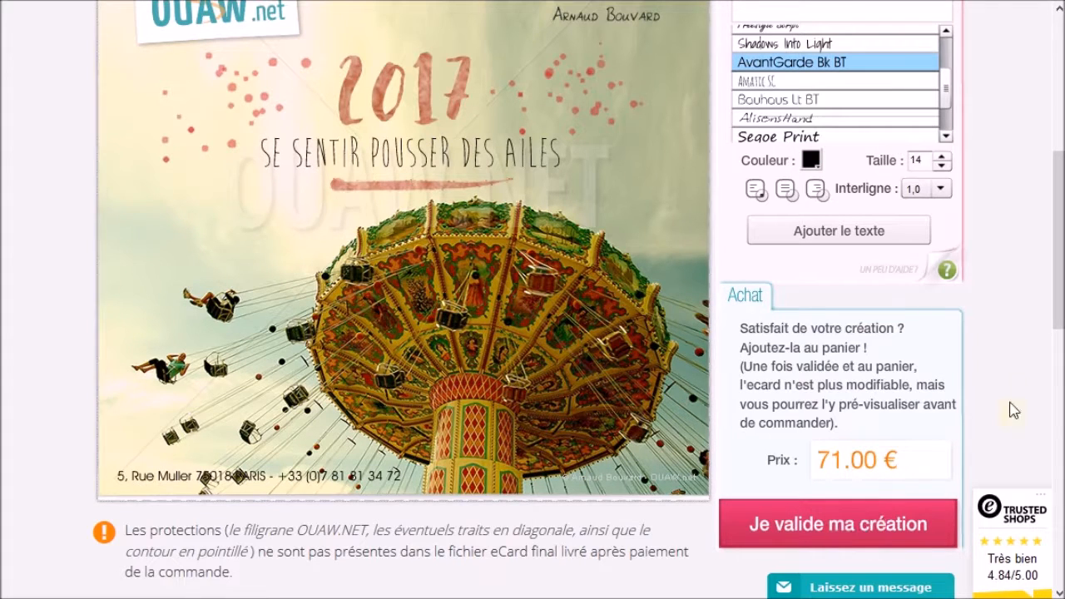
drag(1058, 281, 1061, 251)
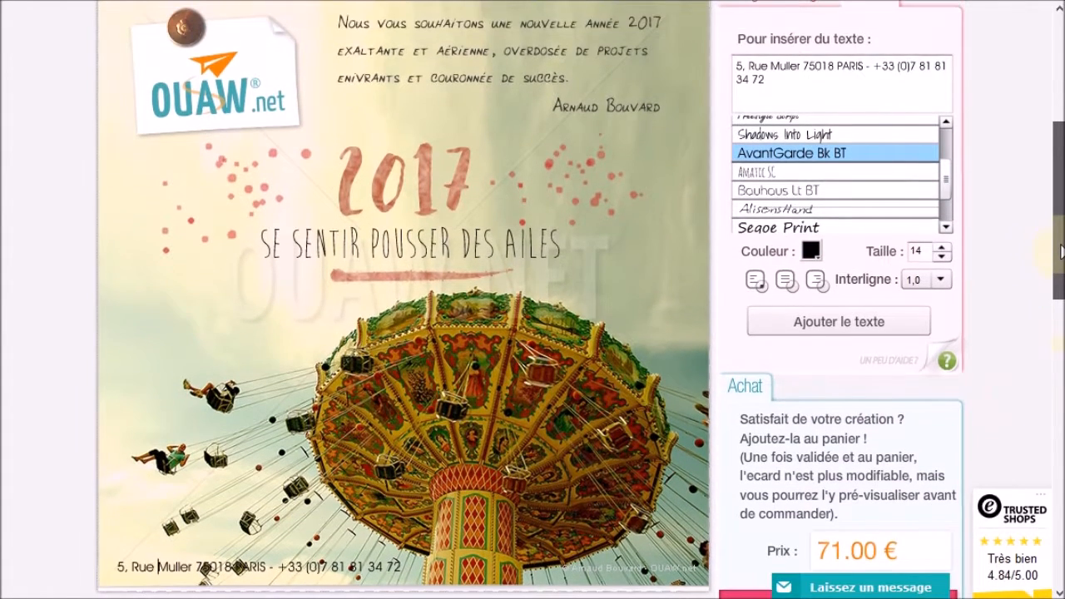